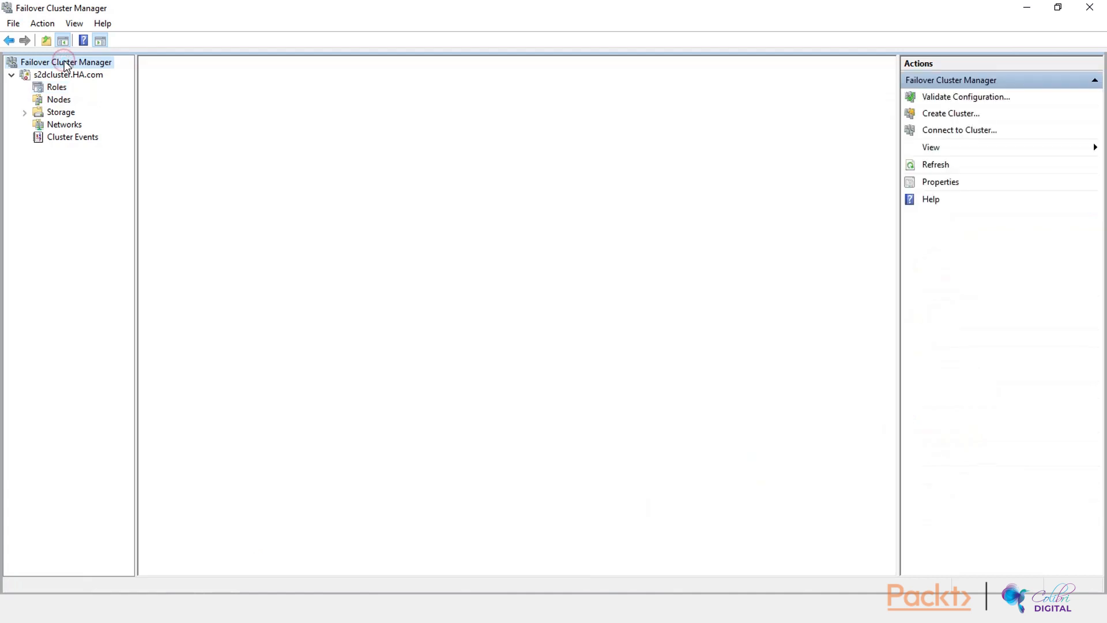
Step: Connect Failover Cluster Manager to the previously used cluster cluster.ha.com
right_click(64, 60)
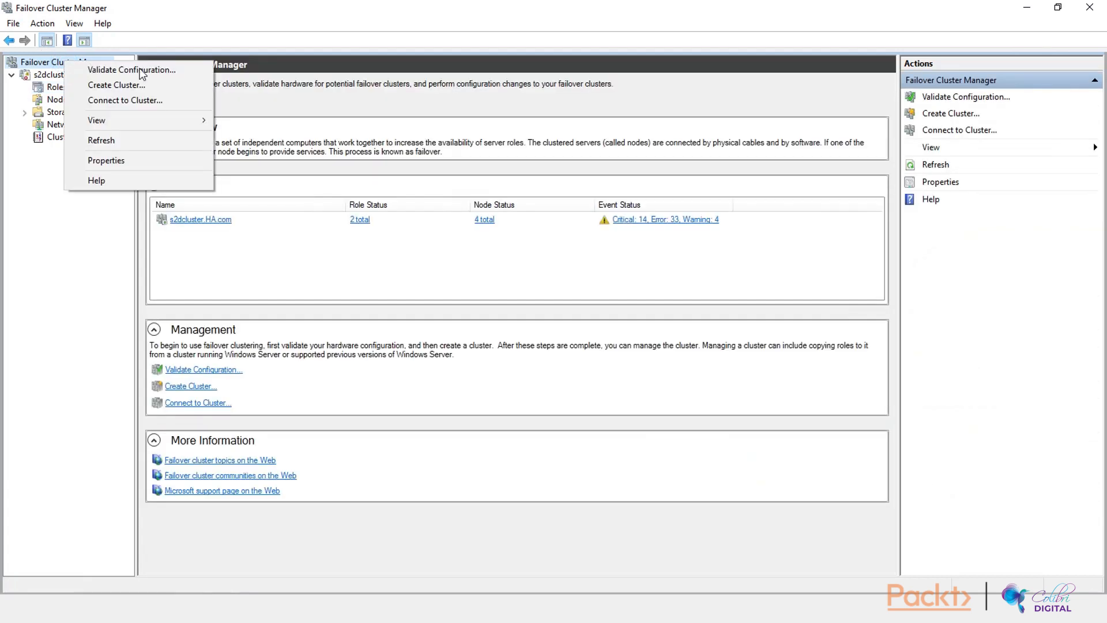
left_click(154, 99)
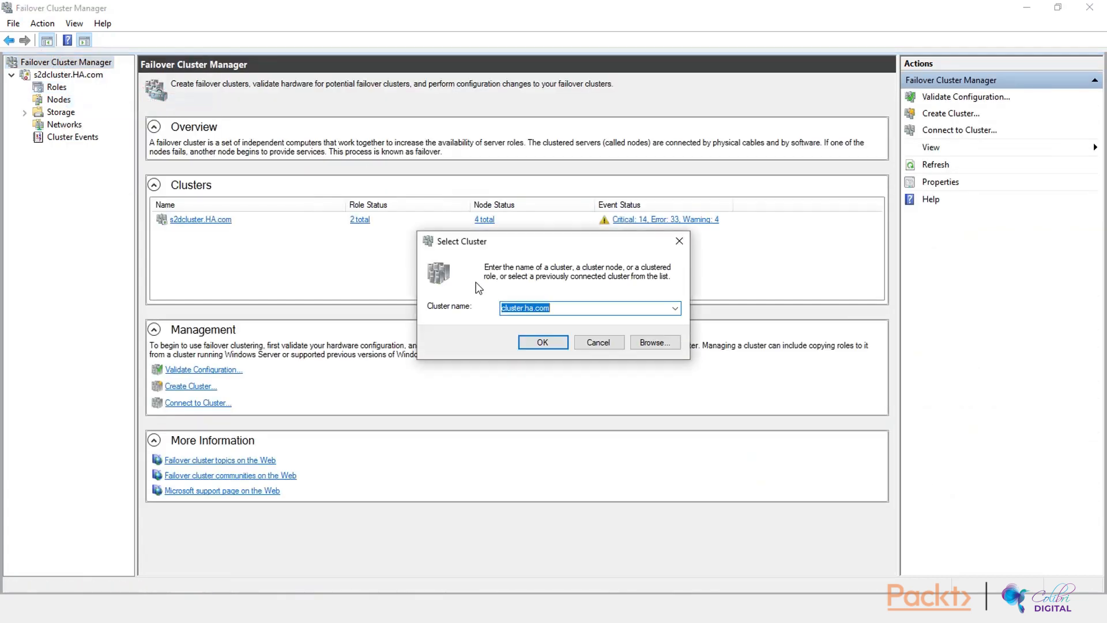
left_click(674, 309)
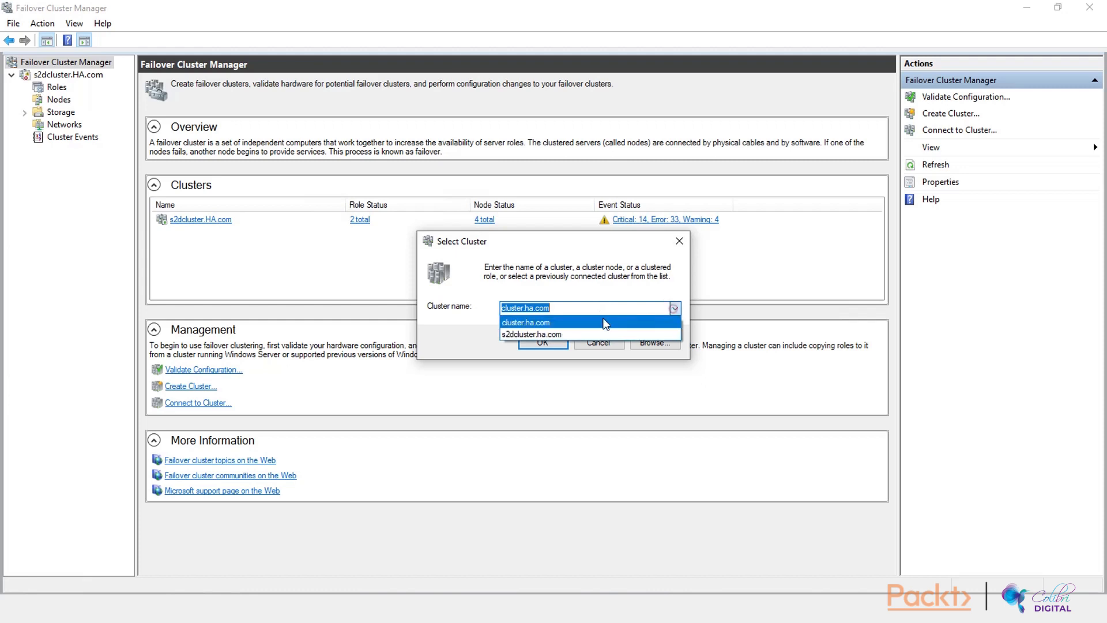
left_click(549, 323)
left_click(542, 343)
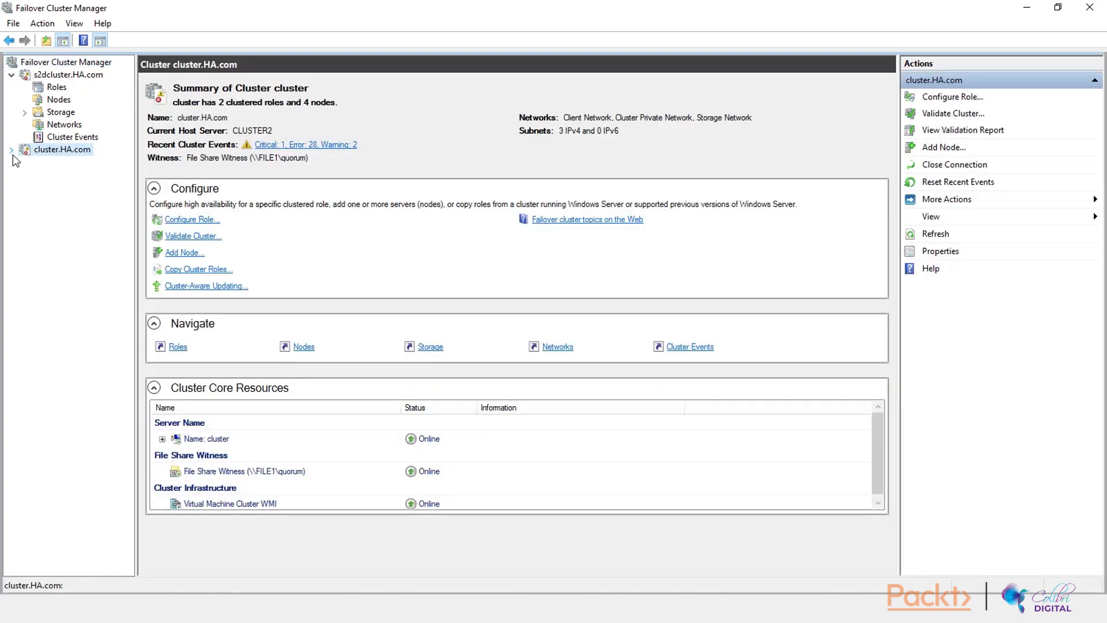
Step: Review the roles, nodes and storage disks of cluster.HA.com
left_click(12, 152)
left_click(60, 165)
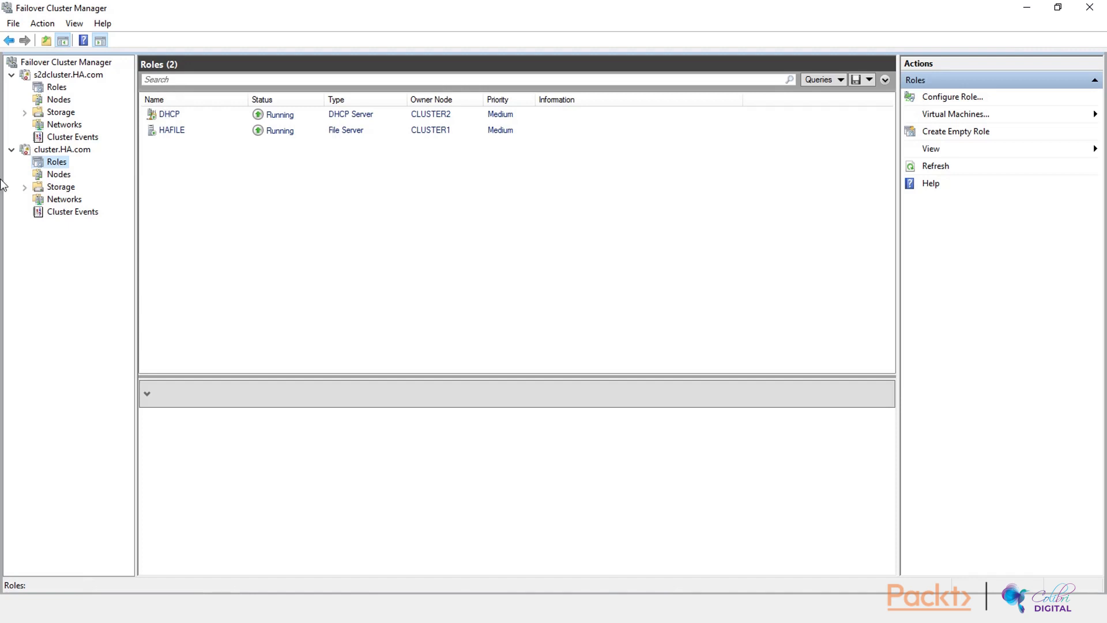
left_click(55, 177)
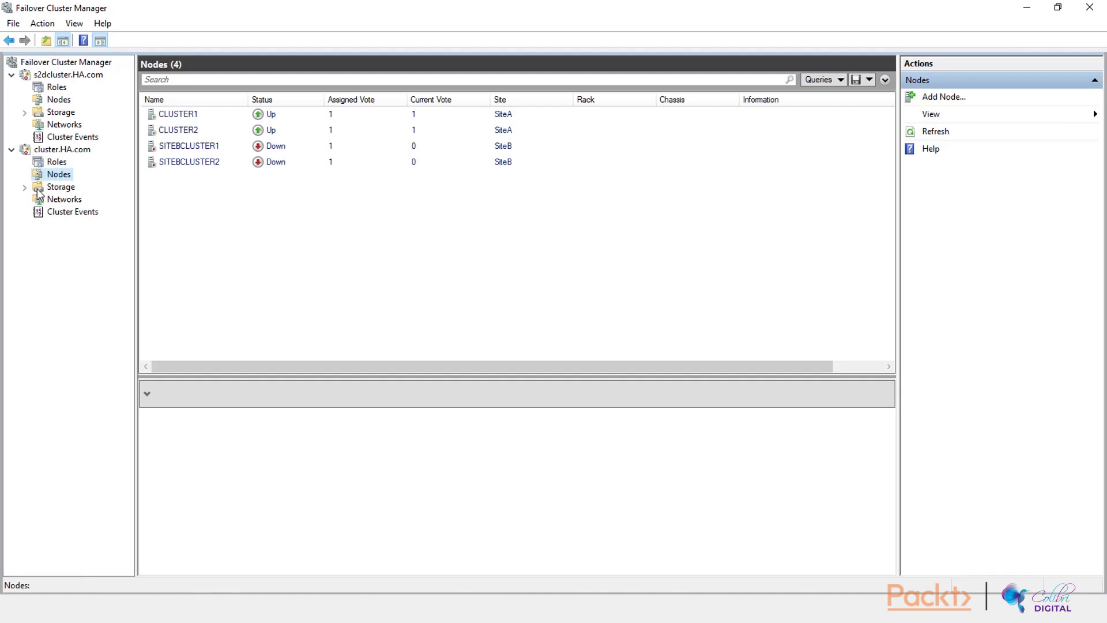
left_click(27, 187)
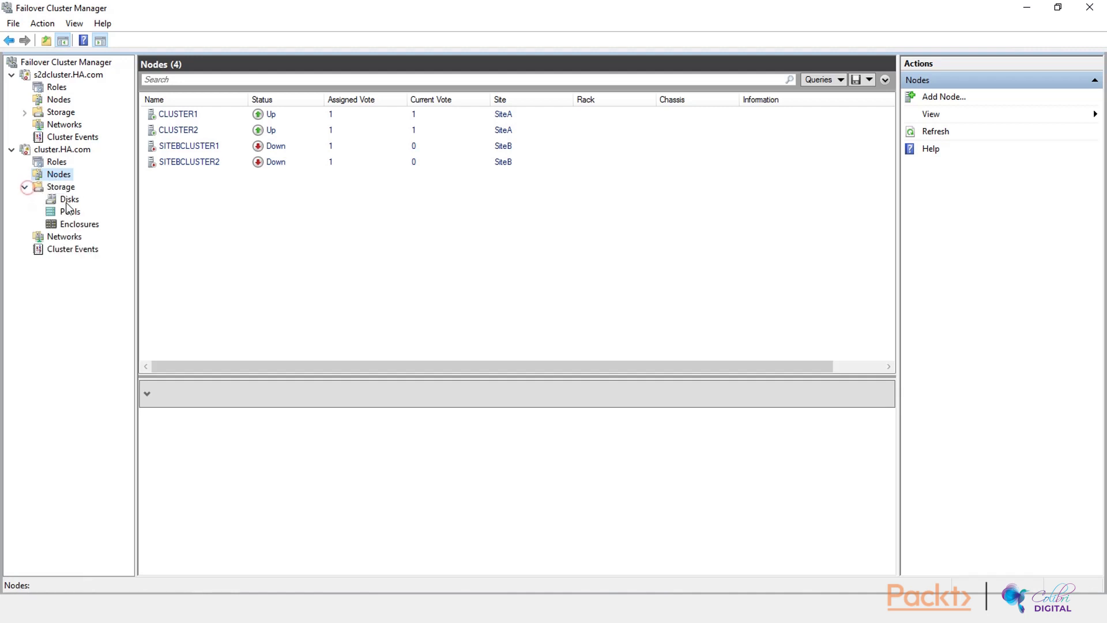
left_click(68, 199)
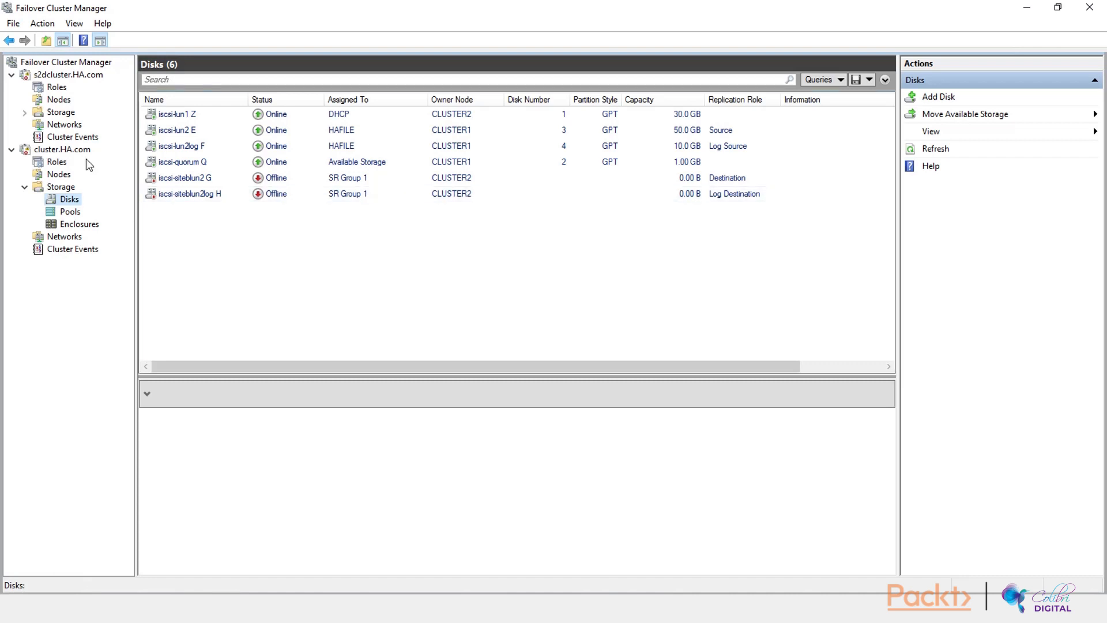
Step: Start creating a new virtual machine role in cluster.HA.com with CLUSTER1 as the target node
left_click(58, 162)
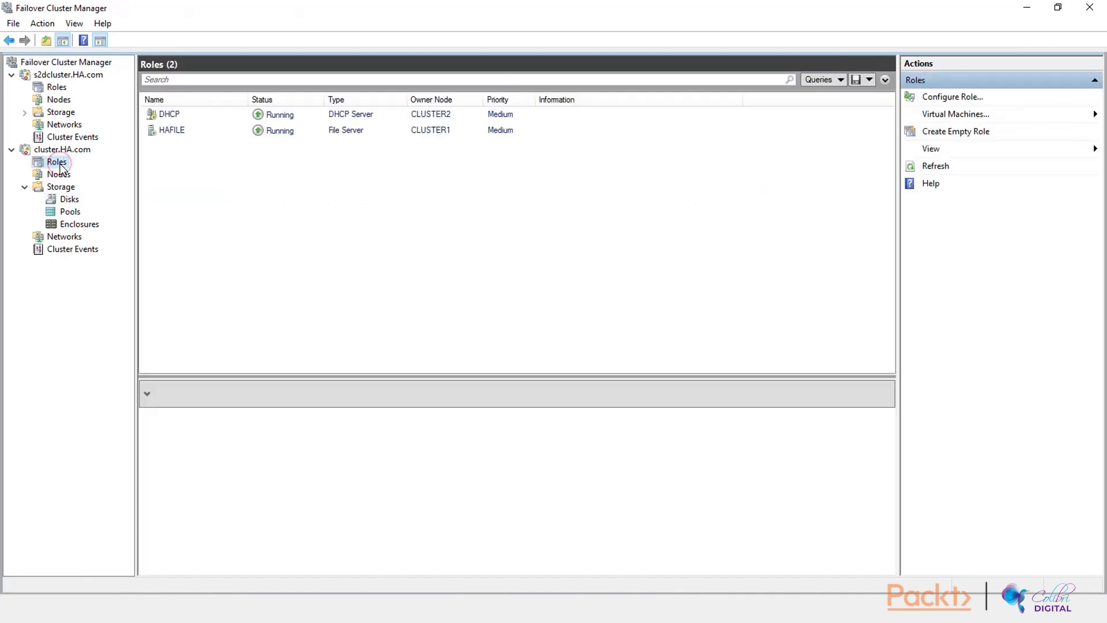
right_click(58, 162)
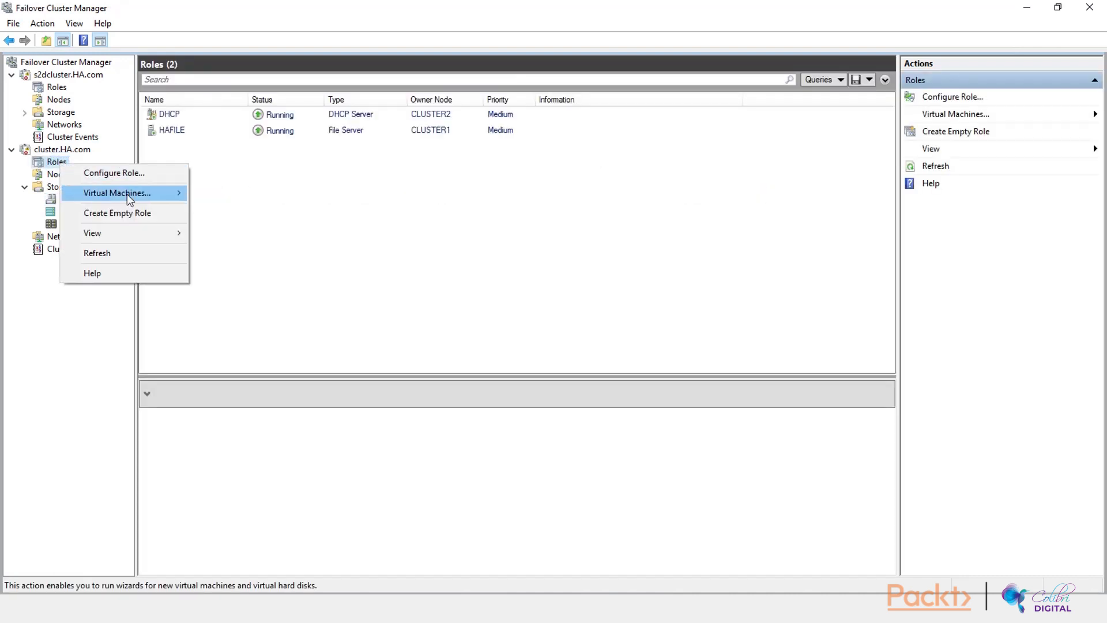
mouse_move(127, 194)
left_click(251, 193)
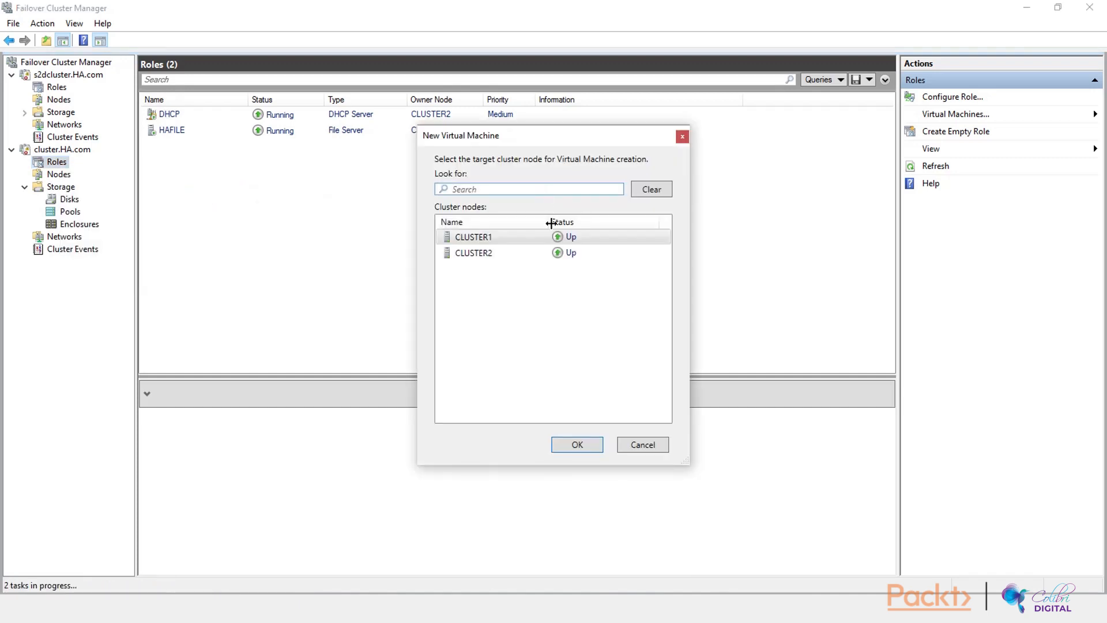
left_click(520, 238)
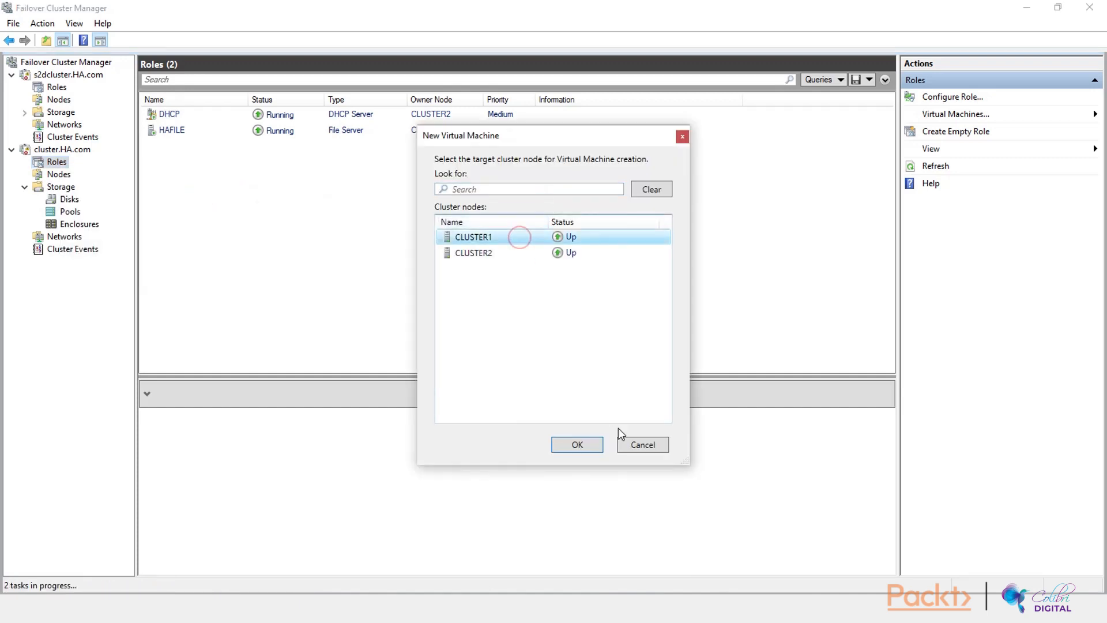
left_click(586, 450)
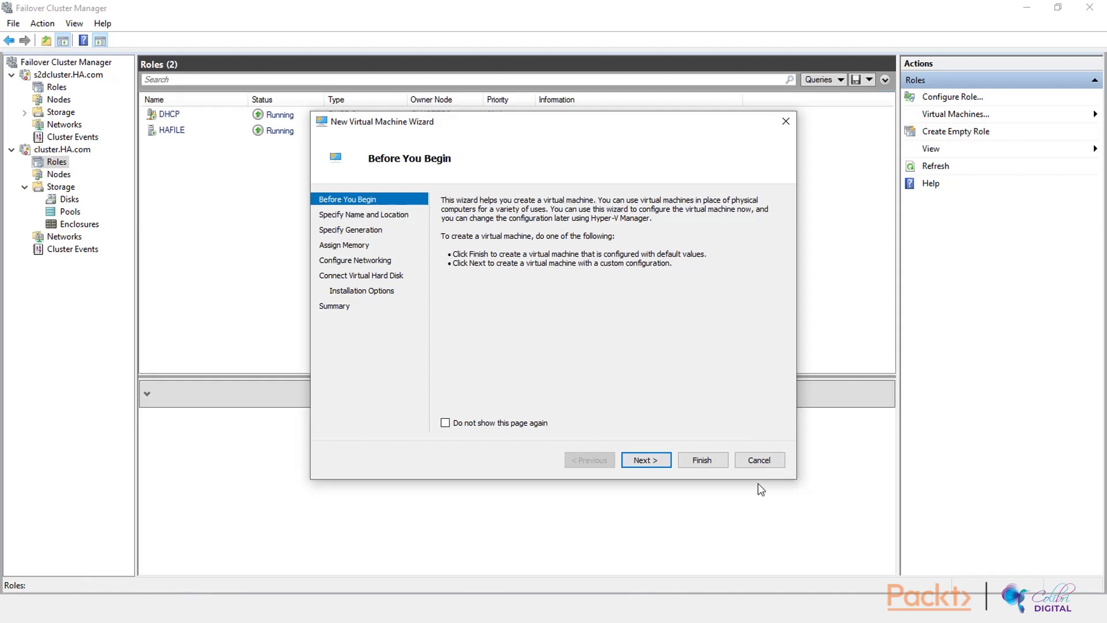
Step: Name the virtual machine vm2 and store it in the different location \\s2dsofs\myvmshare
left_click(658, 456)
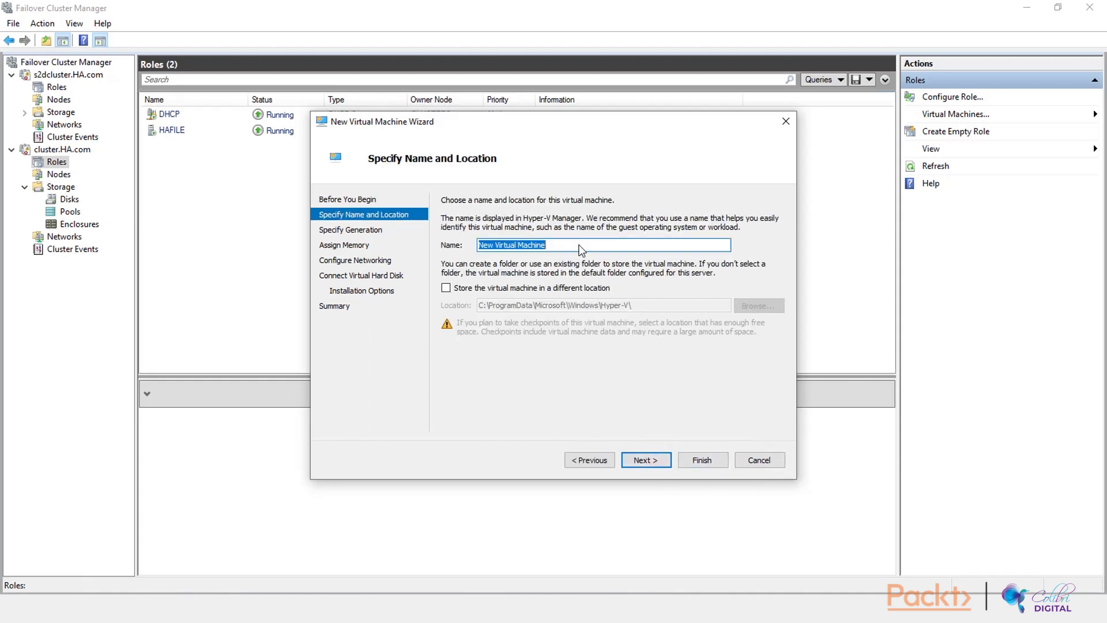
type("vm2")
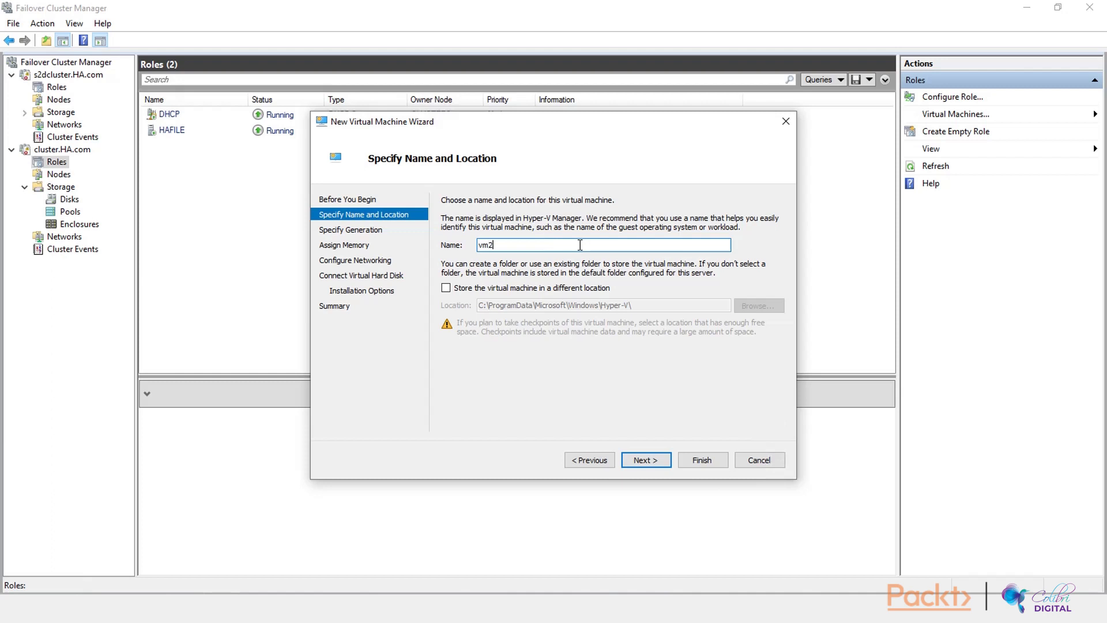
left_click(451, 290)
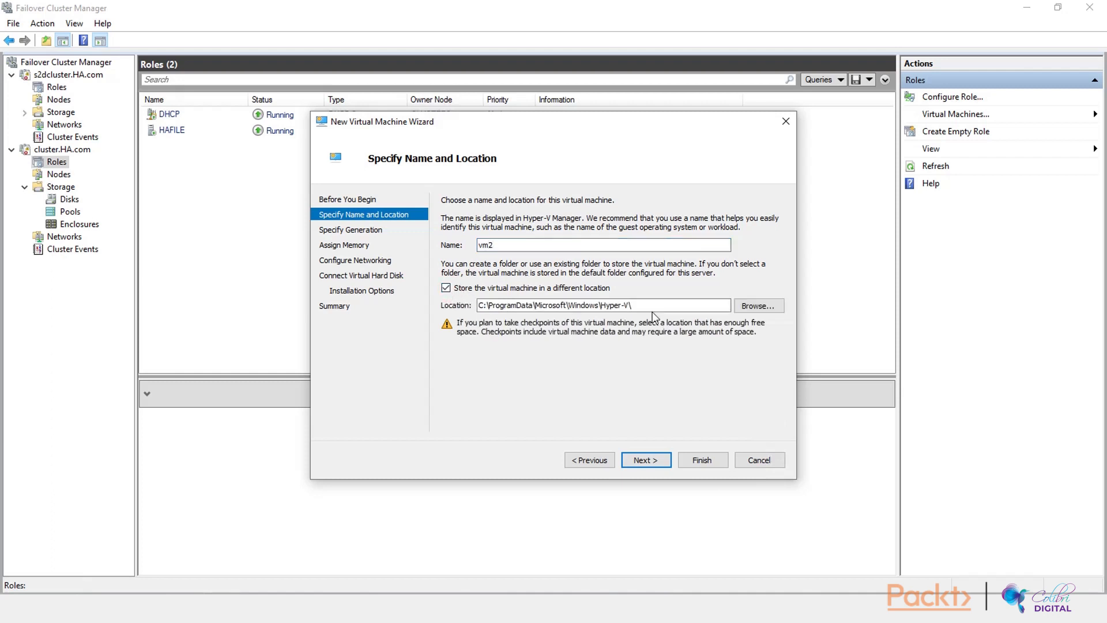
left_click_drag(650, 305, 441, 300)
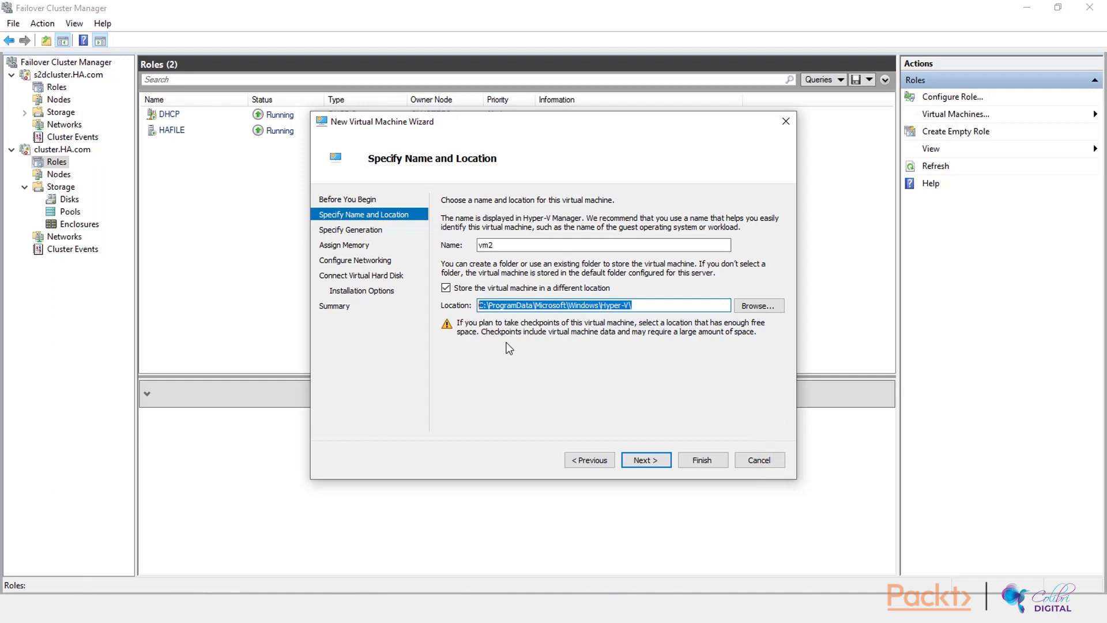
type("\\\\")
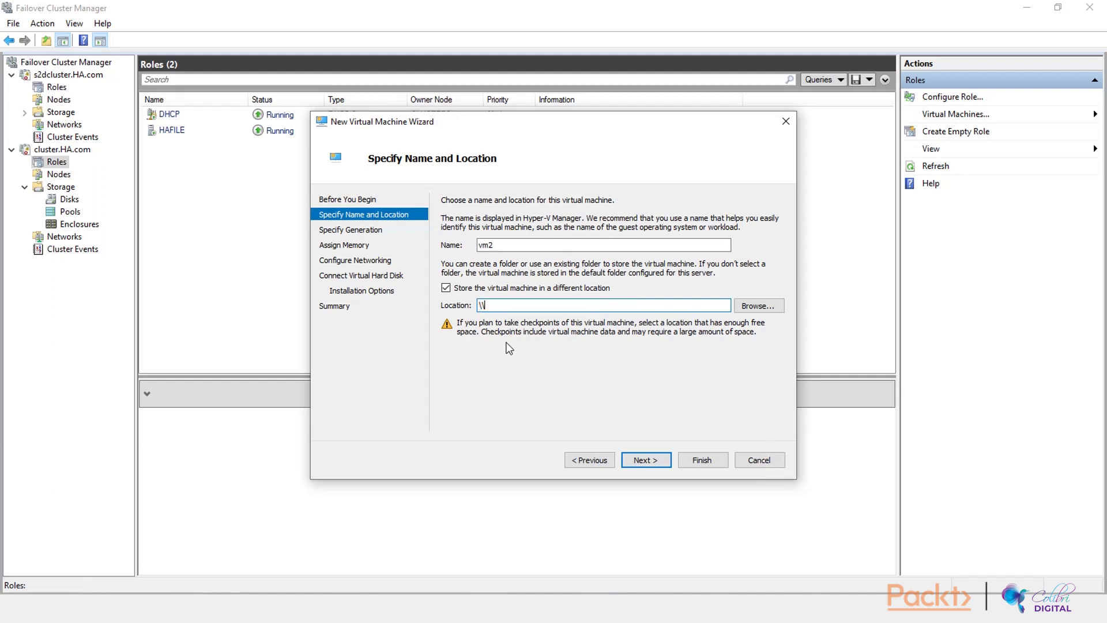
type("s2dsofs\\myvmshare")
left_click(649, 464)
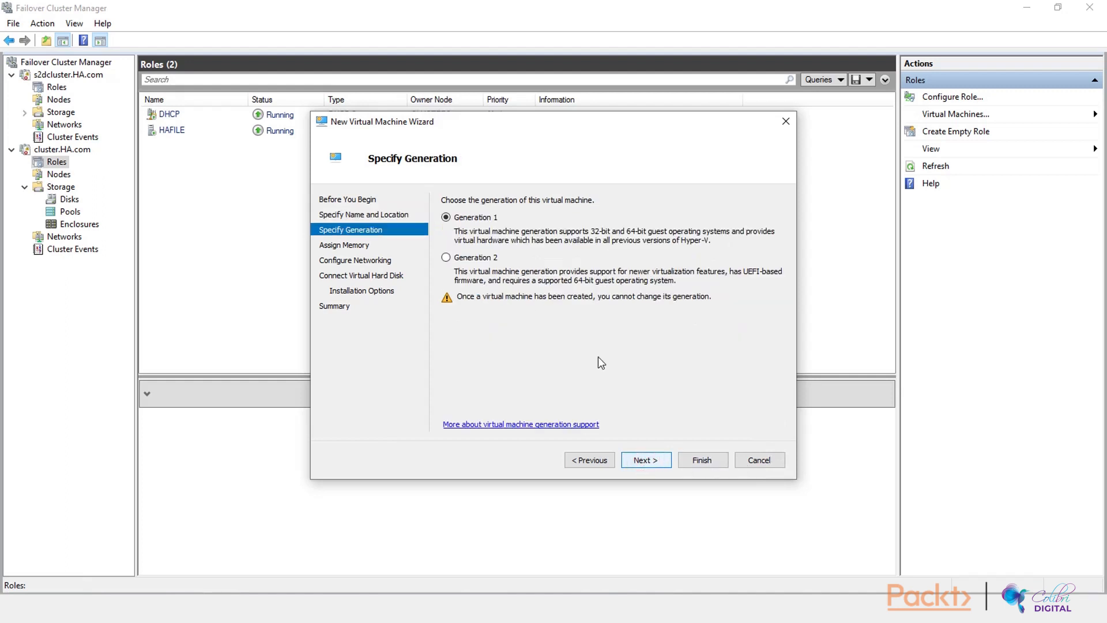
Step: Choose Generation 2 for the virtual machine and assign 512 MB startup memory with Dynamic Memory enabled
left_click(477, 260)
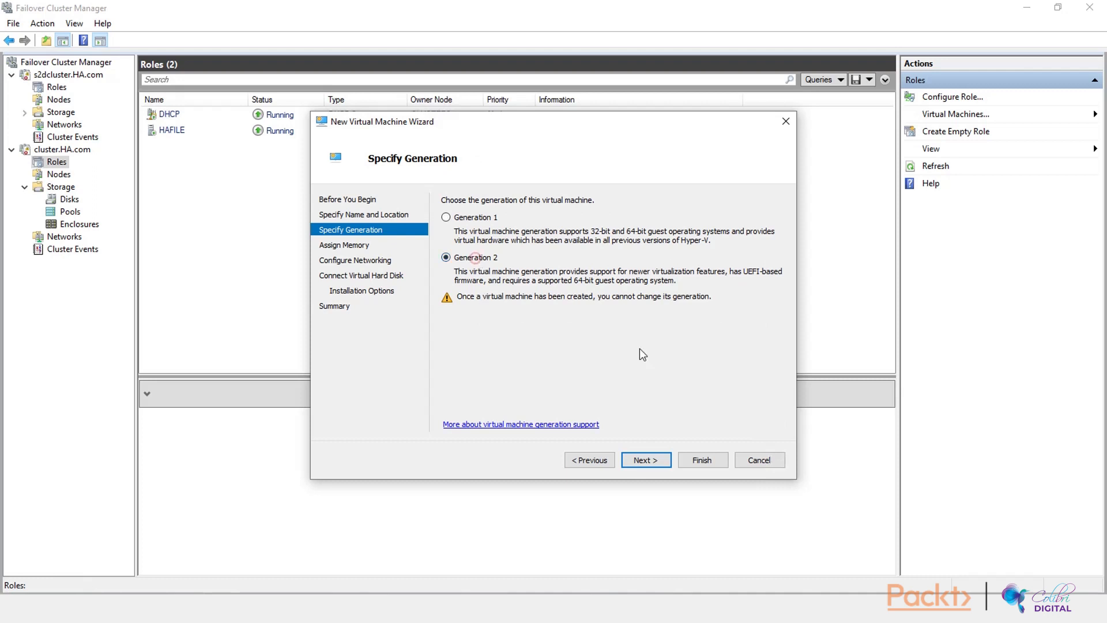
left_click(650, 462)
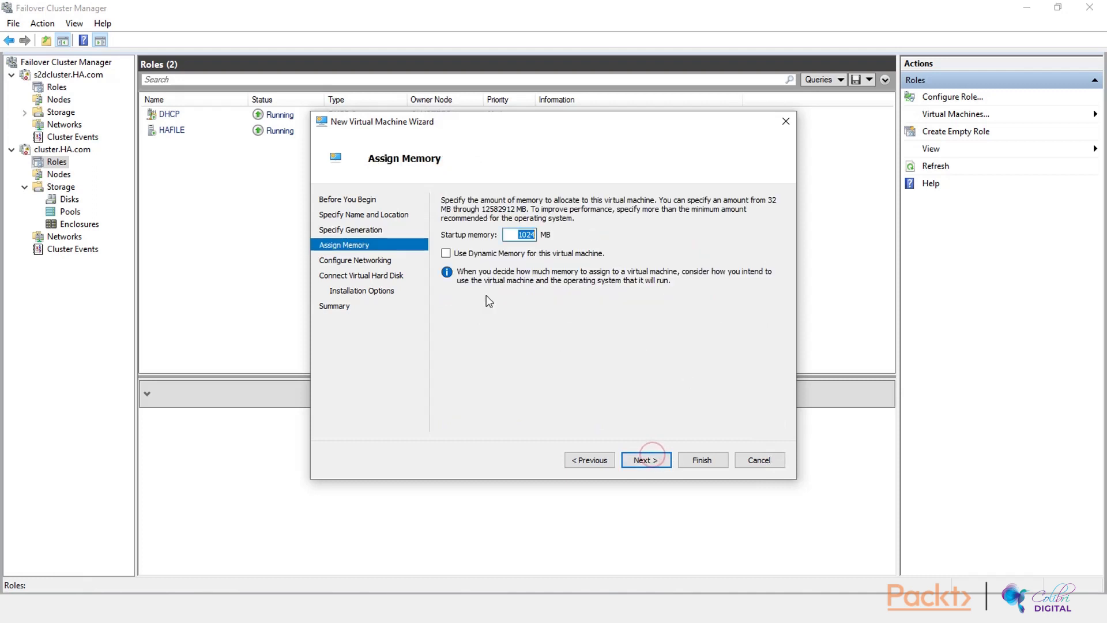
left_click(459, 257)
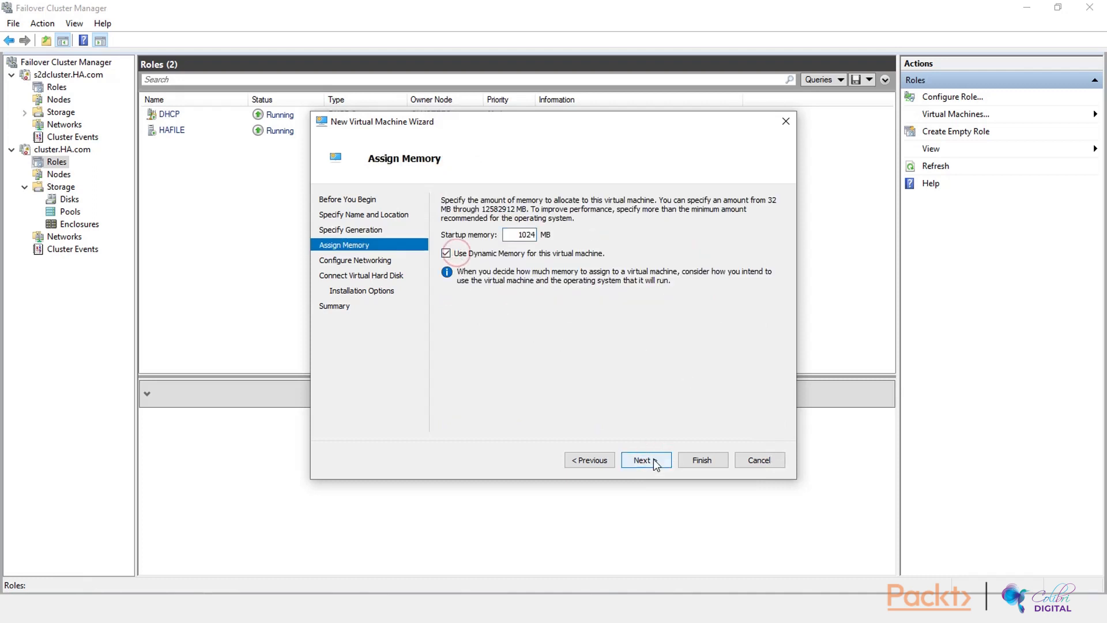
double_click(510, 236)
key("BackSpace")
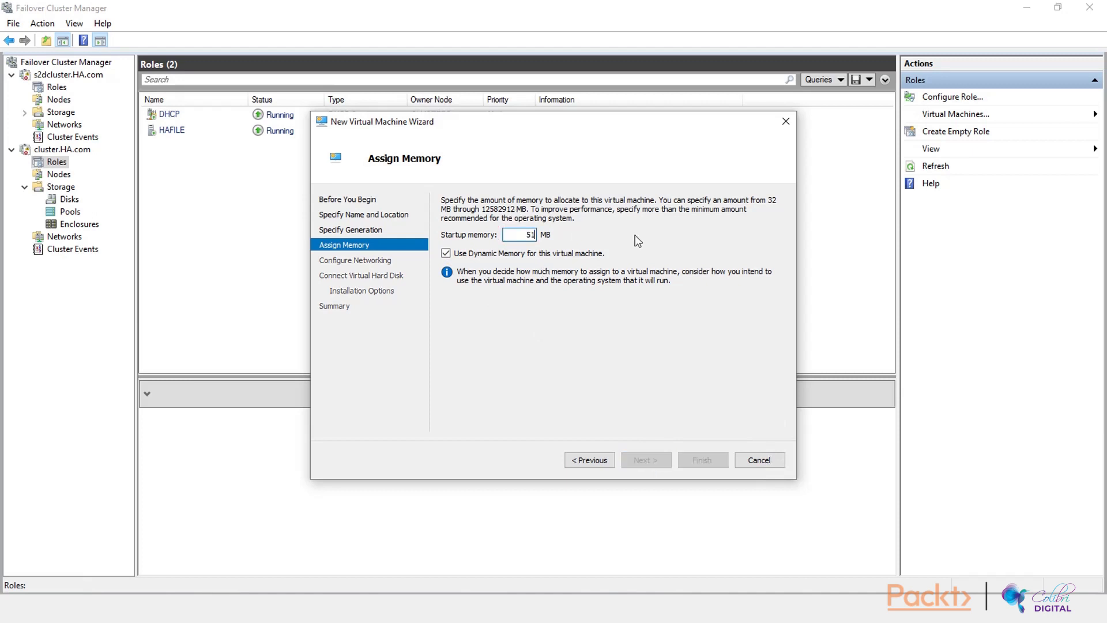
type("512")
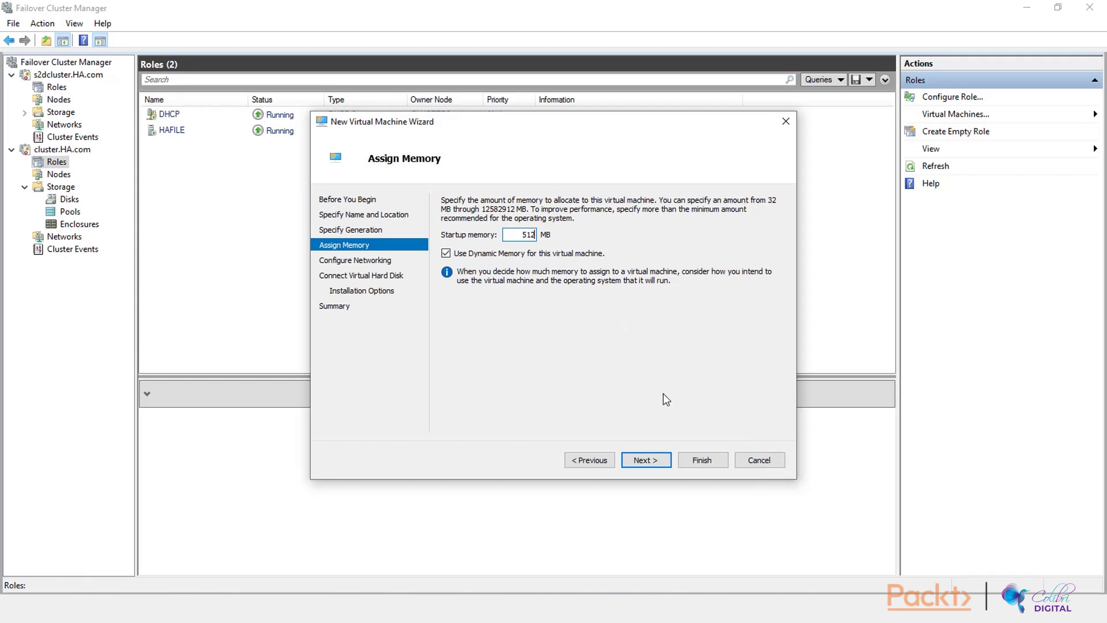
left_click(646, 461)
Step: Check the available network connection choices for the virtual machine and go back one page in the wizard
left_click(636, 229)
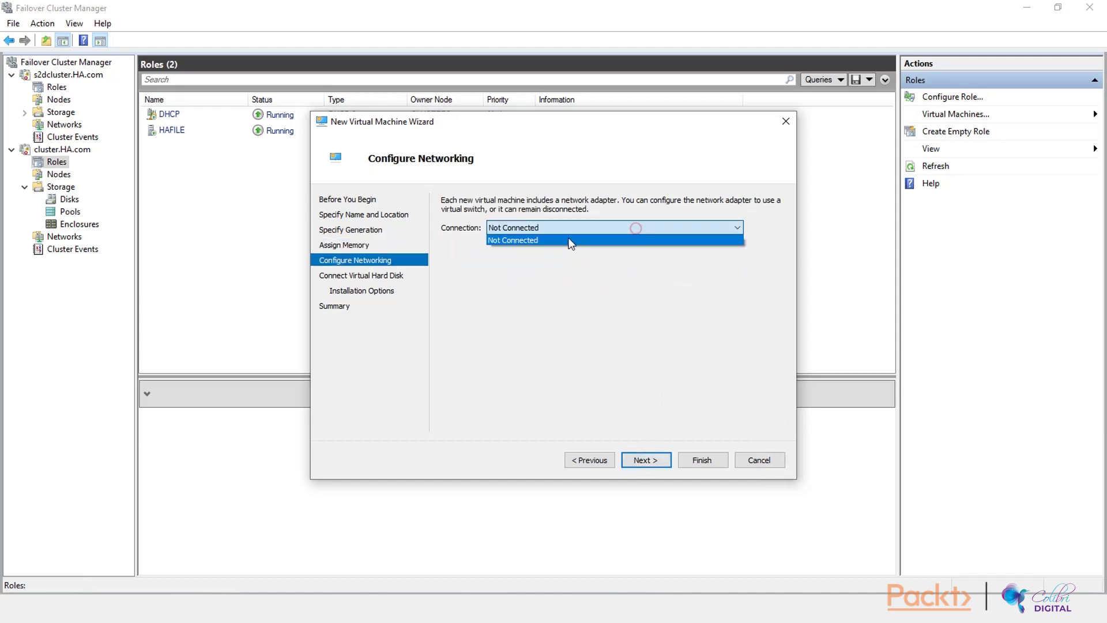
left_click(567, 226)
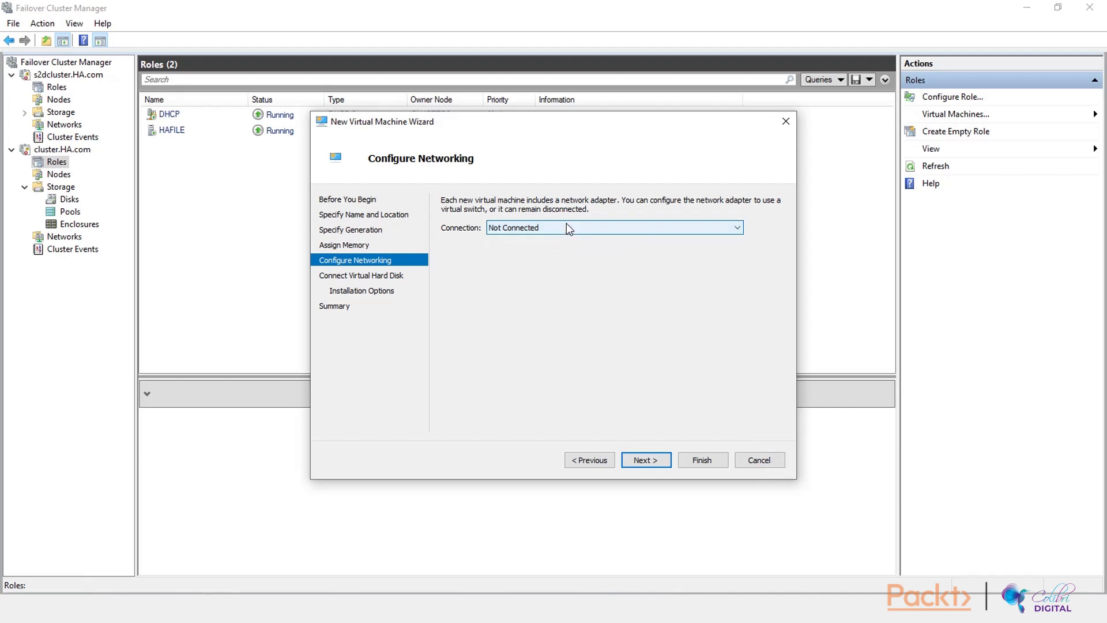
left_click(567, 225)
left_click(559, 240)
left_click(558, 228)
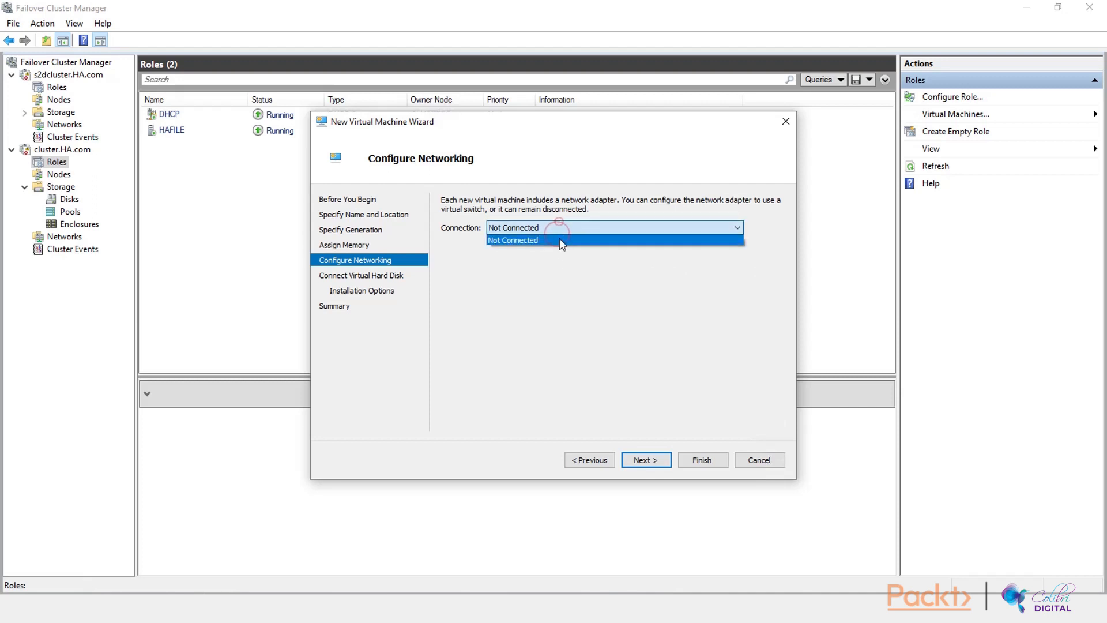
left_click(547, 241)
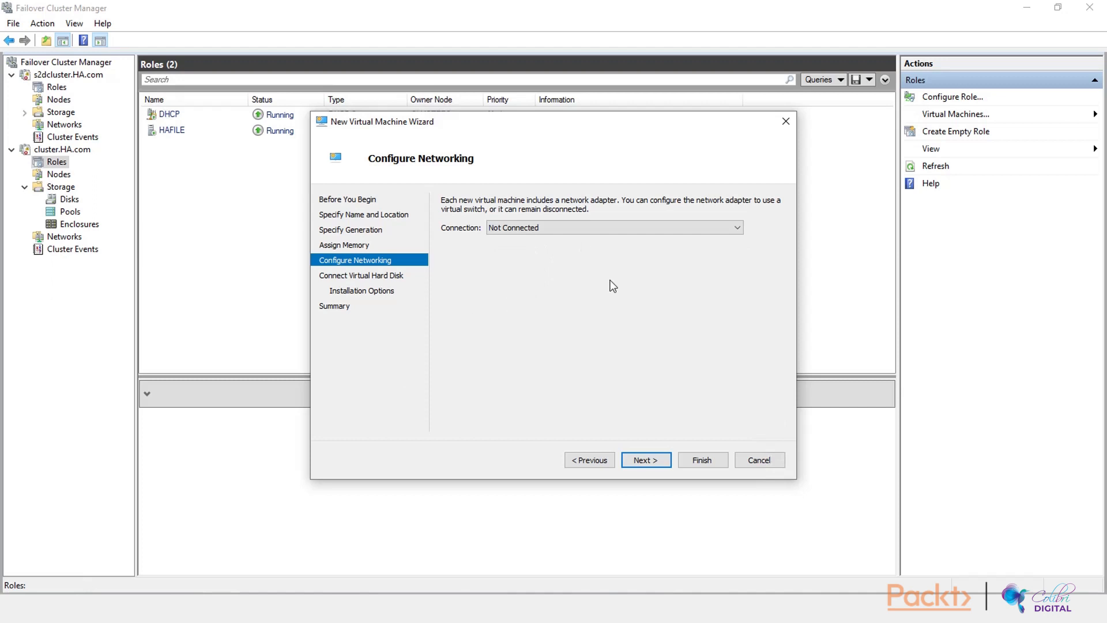
left_click(586, 461)
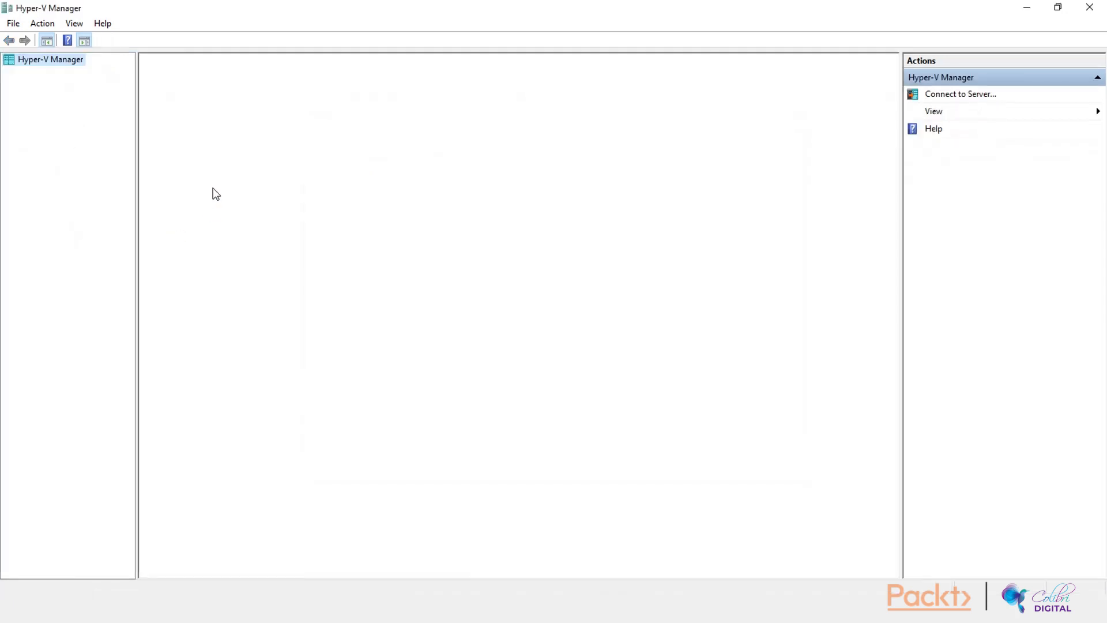
Step: In Hyper-V Manager, connect to the virtualization server cluster1 as another computer
right_click(59, 60)
left_click(106, 65)
left_click(419, 294)
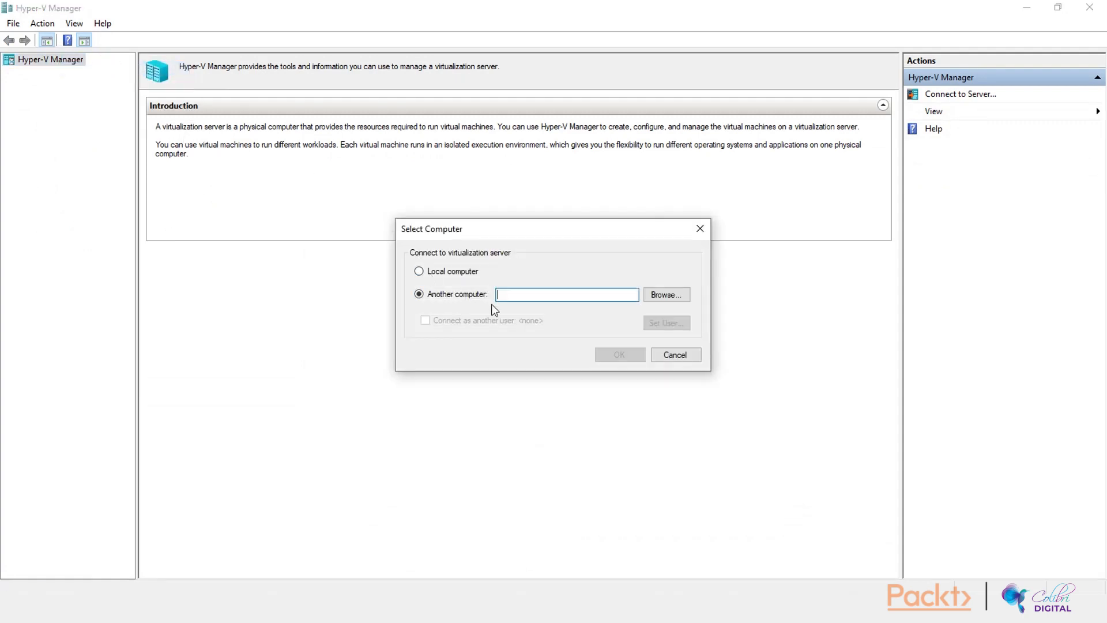
type("c")
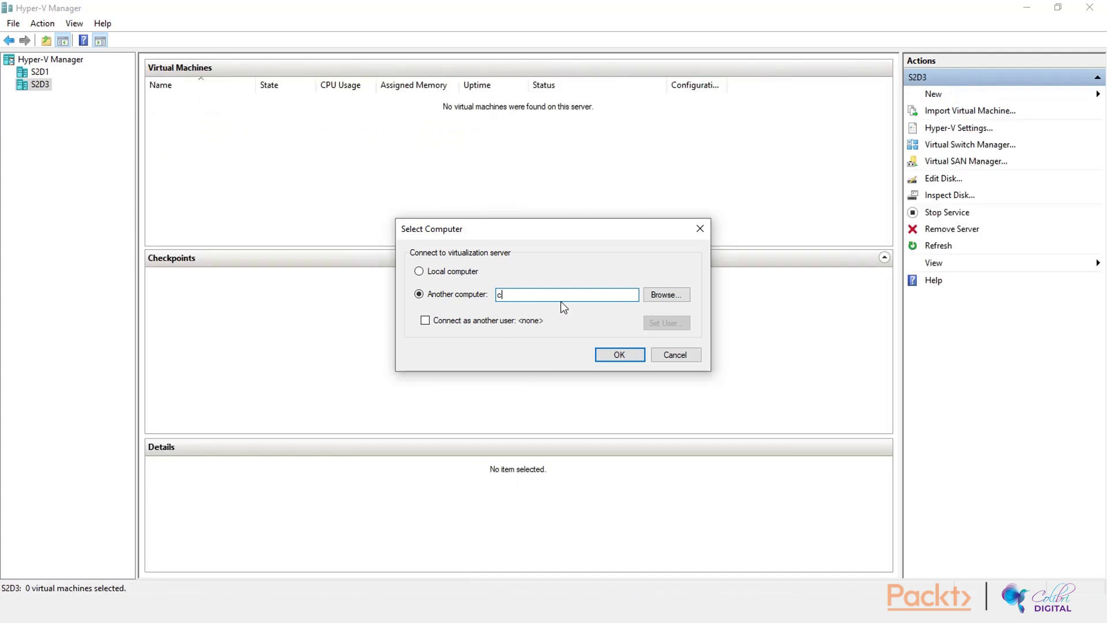
left_click(560, 296)
type("luster1")
left_click(620, 355)
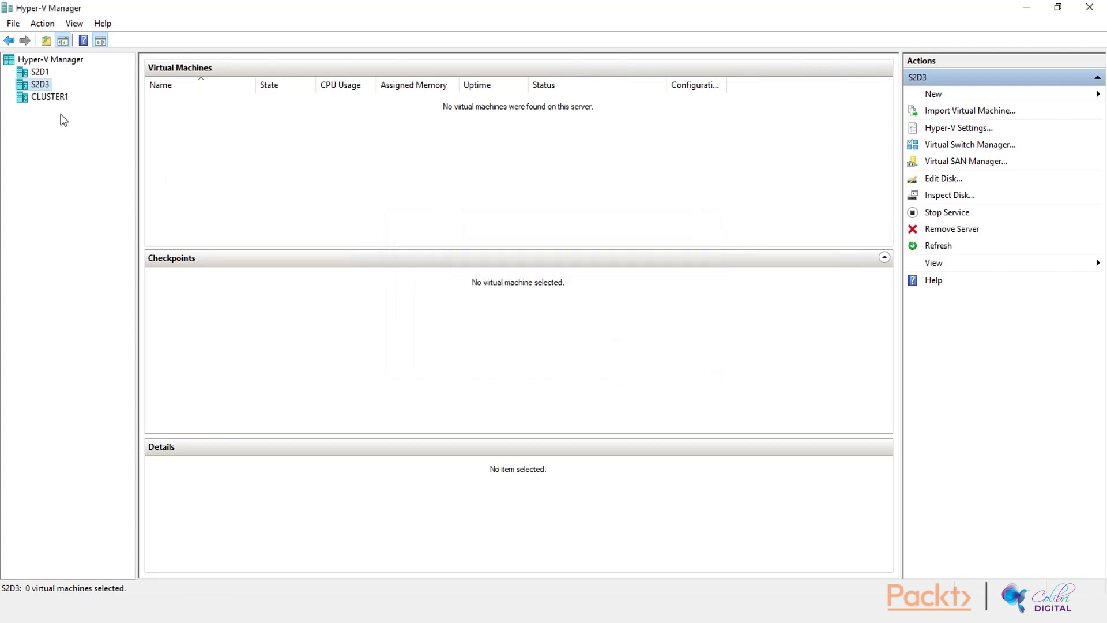
Step: Connect Hyper-V Manager to the virtualization server cluster2 as well
right_click(32, 56)
left_click(57, 64)
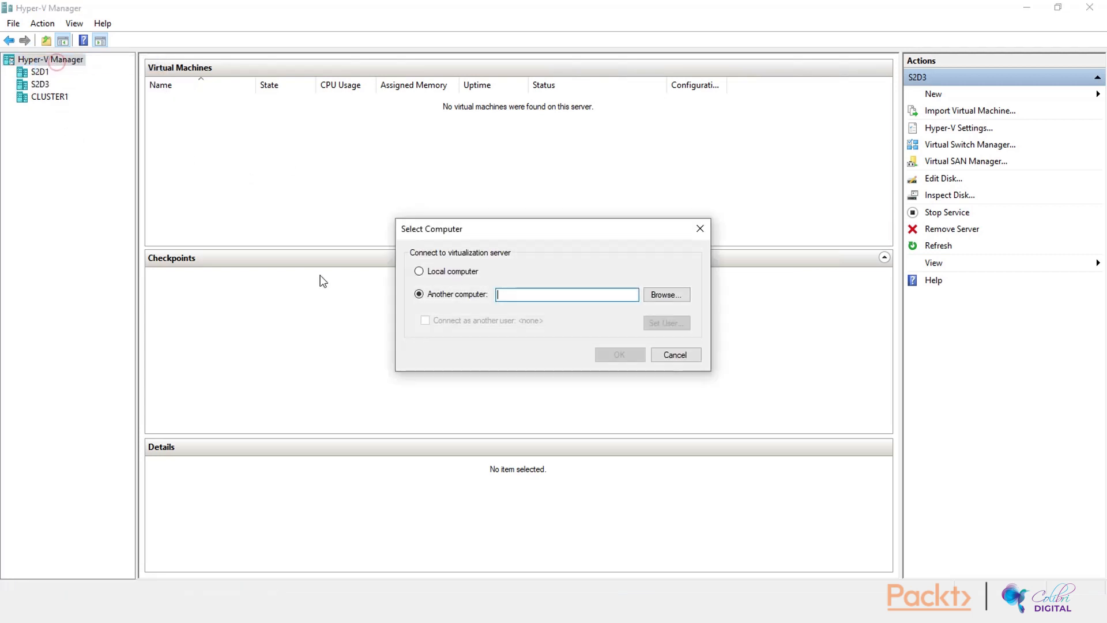
type("ster2")
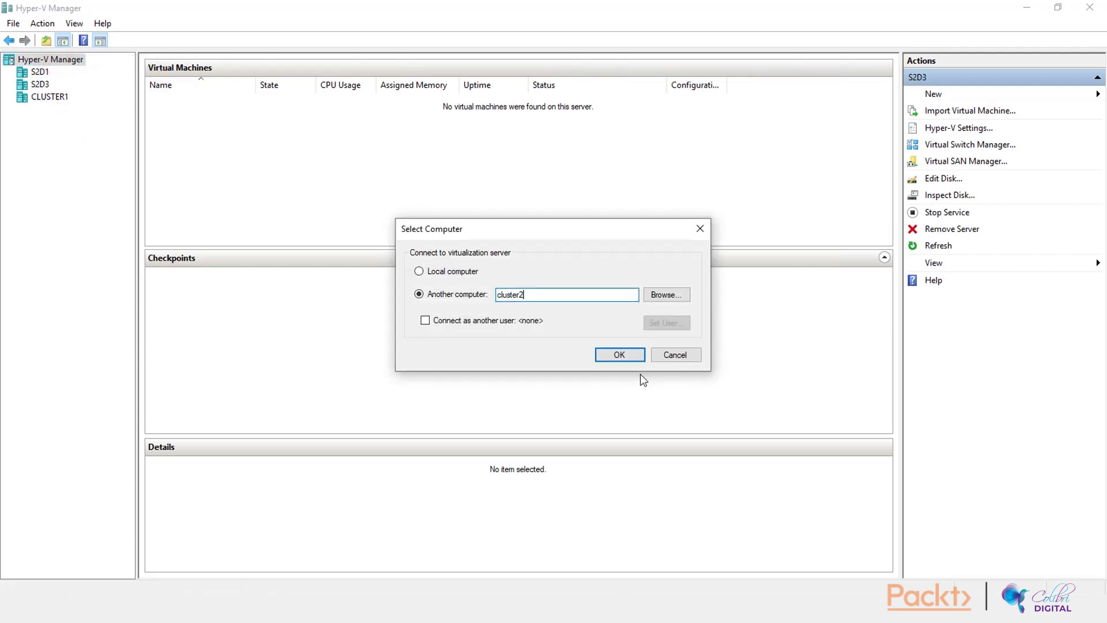
left_click(623, 355)
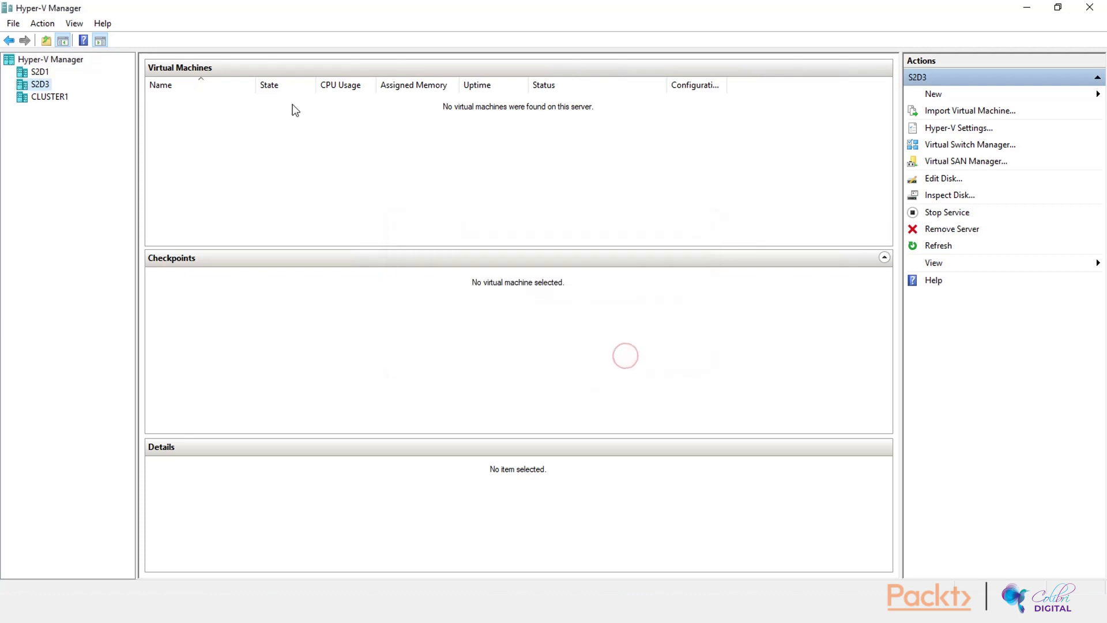
Step: Create an external virtual switch named Production on CLUSTER1 and accept the pending network changes
left_click(60, 100)
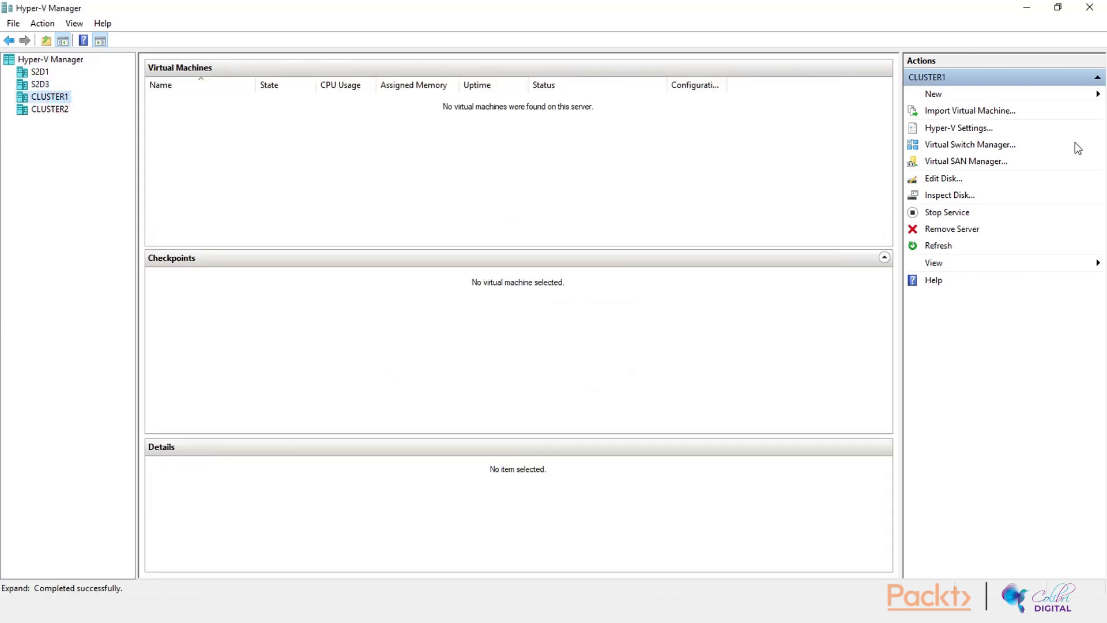
left_click(983, 145)
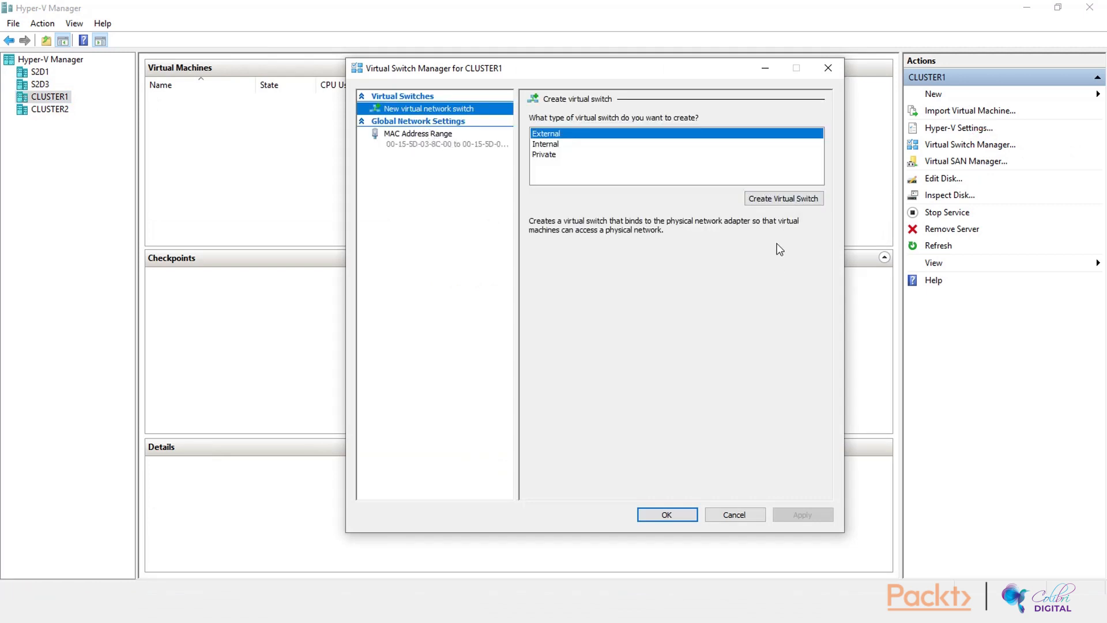
left_click(774, 199)
triple_click(599, 133)
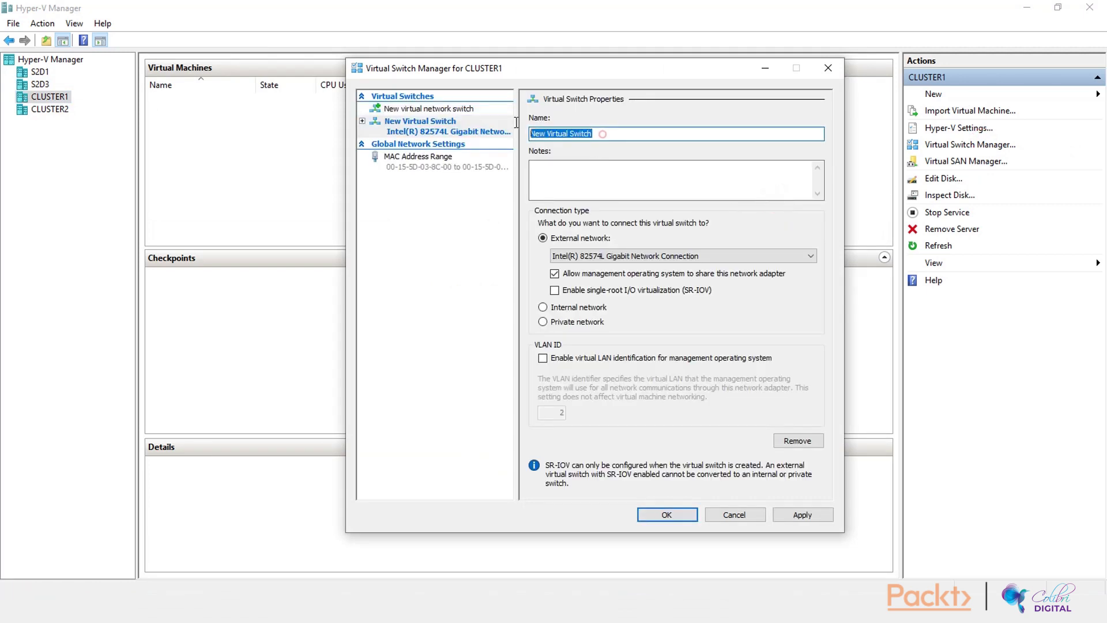
type("Production")
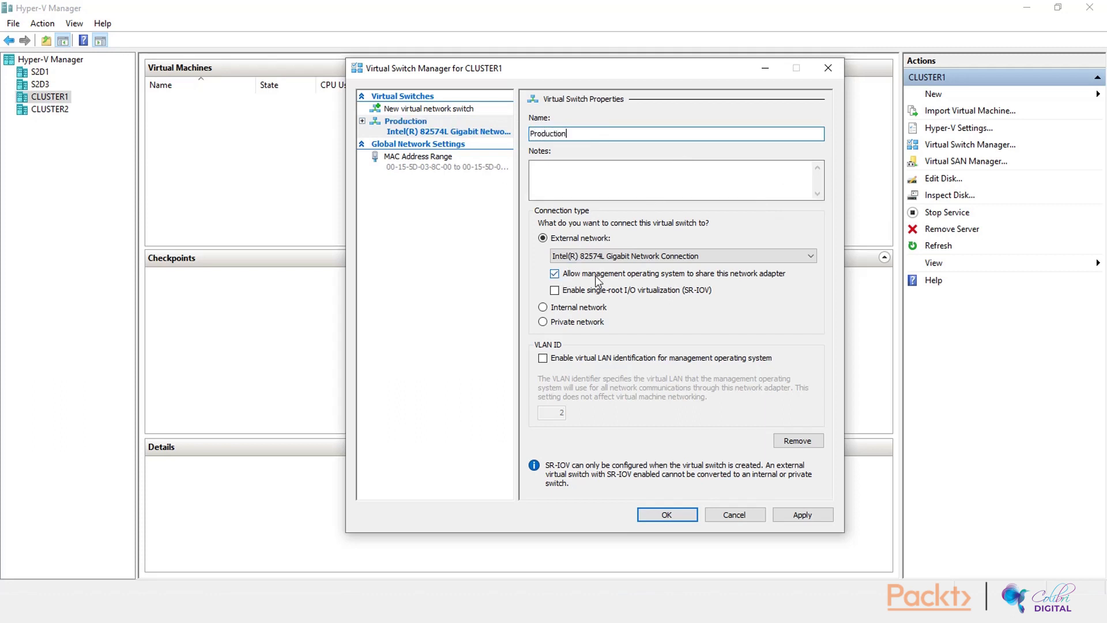
left_click(673, 515)
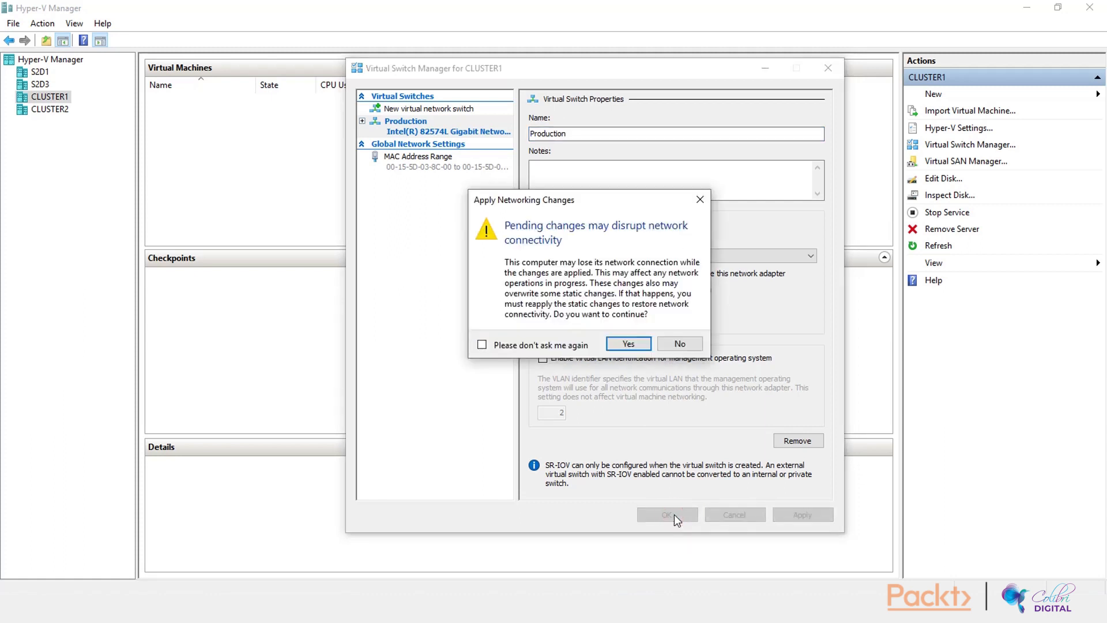
left_click(632, 345)
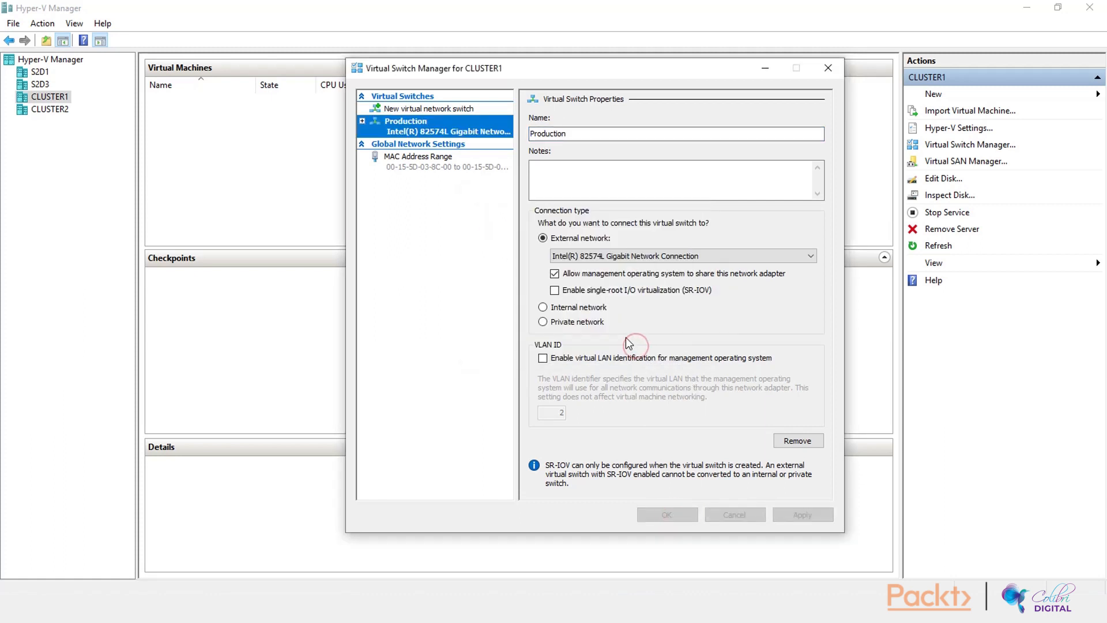
Step: Create an external virtual switch named Production on CLUSTER2 as well and accept the pending network changes
left_click(56, 110)
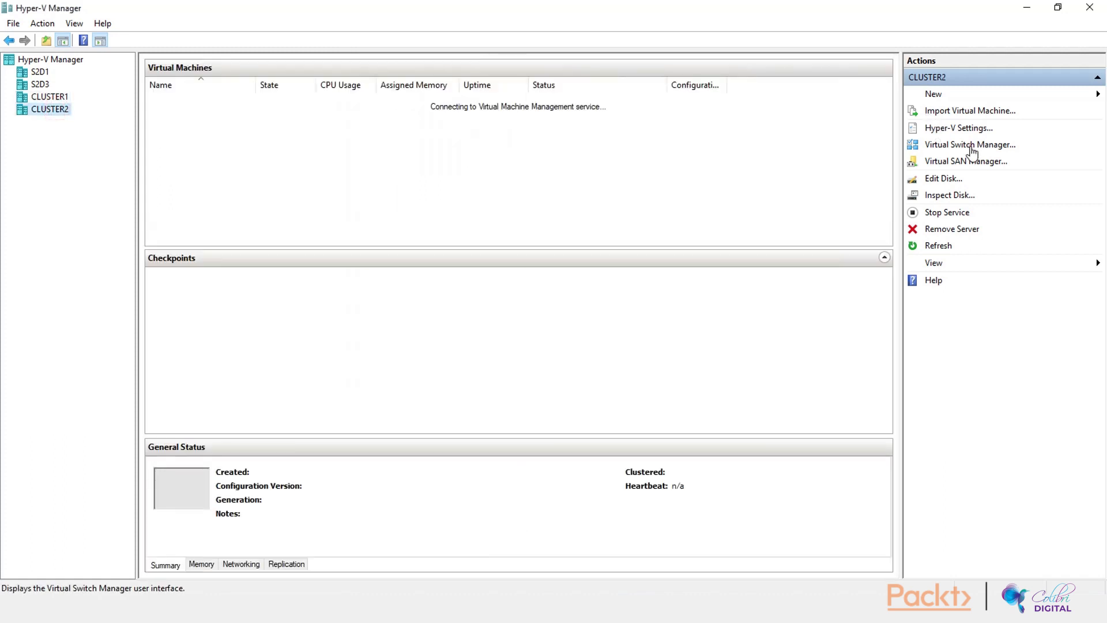
left_click(973, 145)
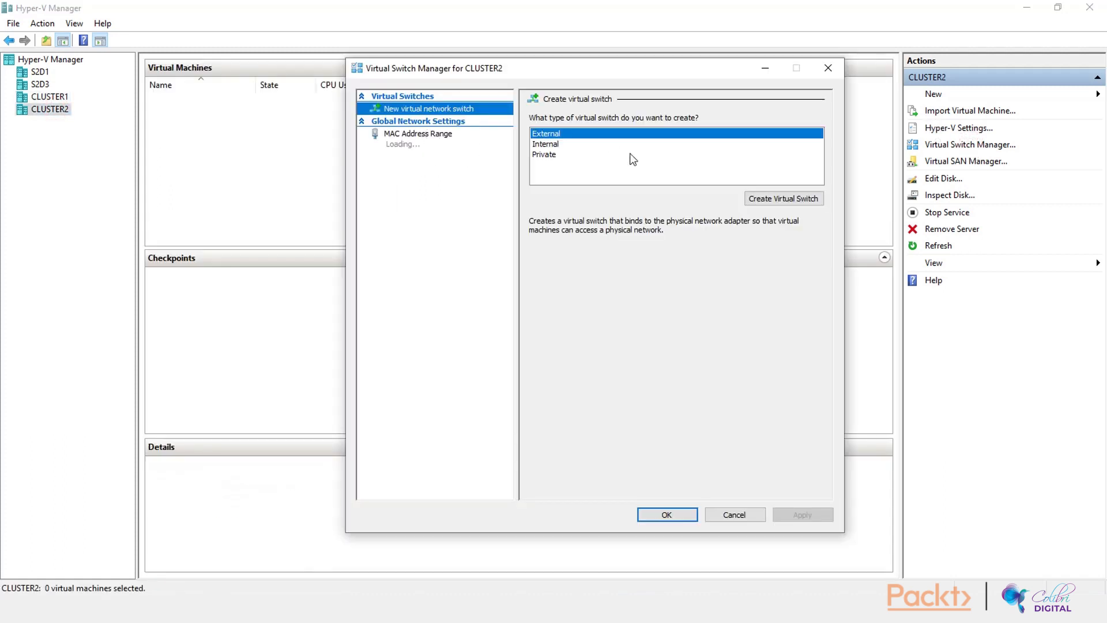
left_click(773, 199)
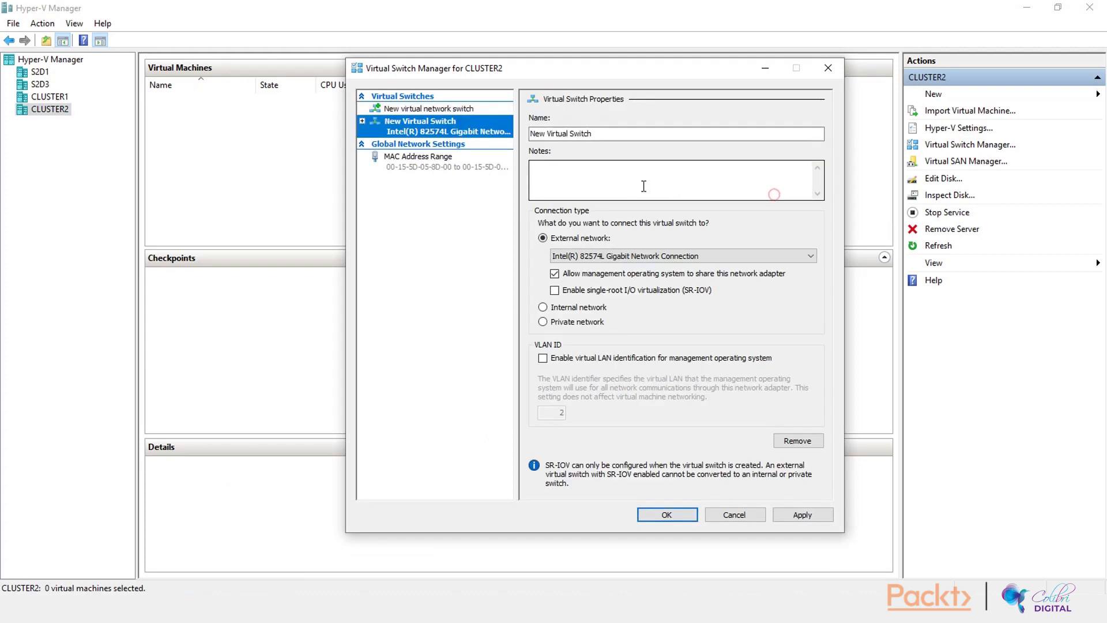
triple_click(580, 135)
type("Pro")
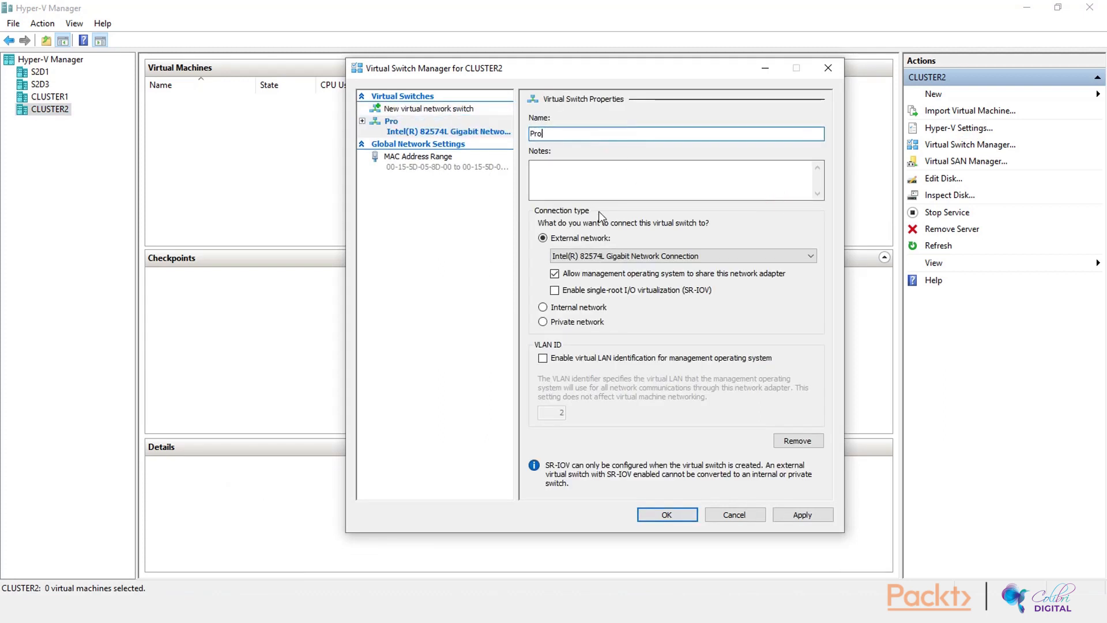
type("duction")
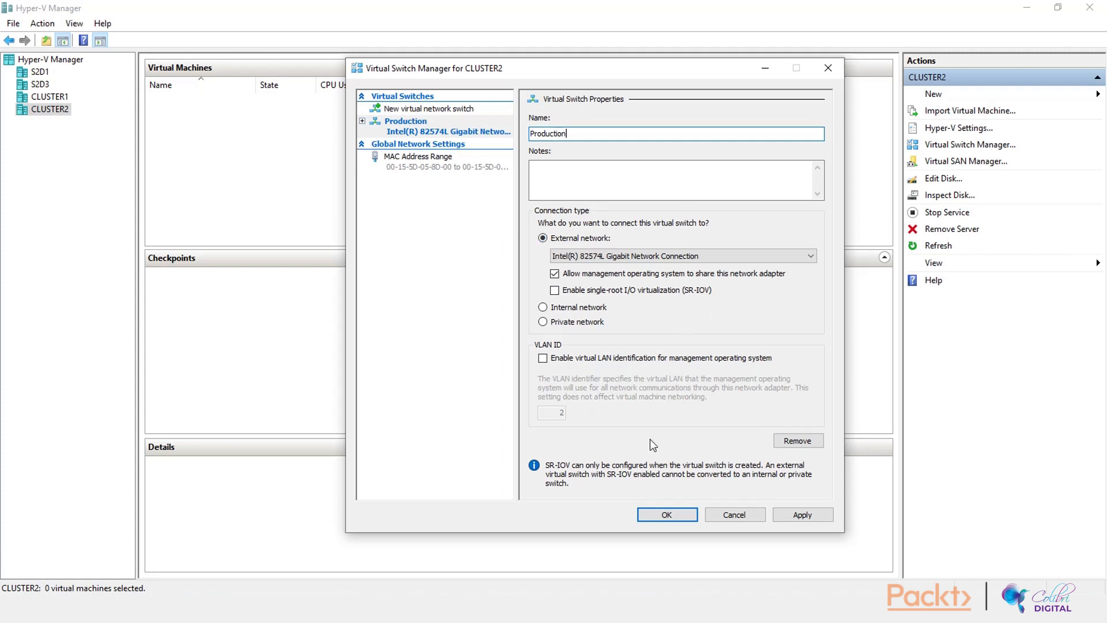
left_click(672, 514)
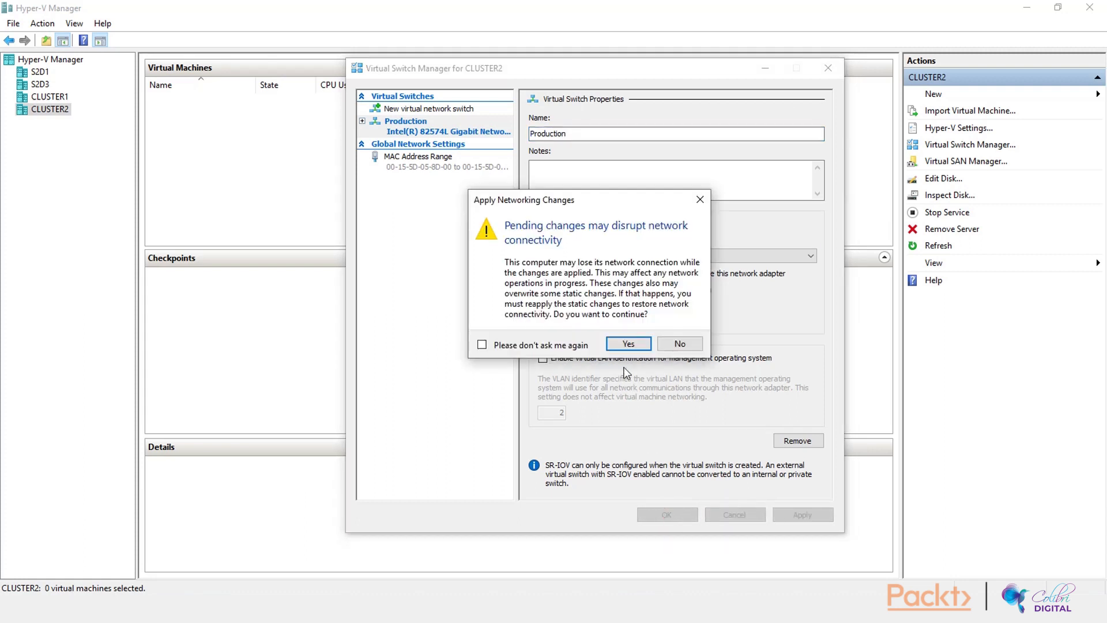
left_click(628, 343)
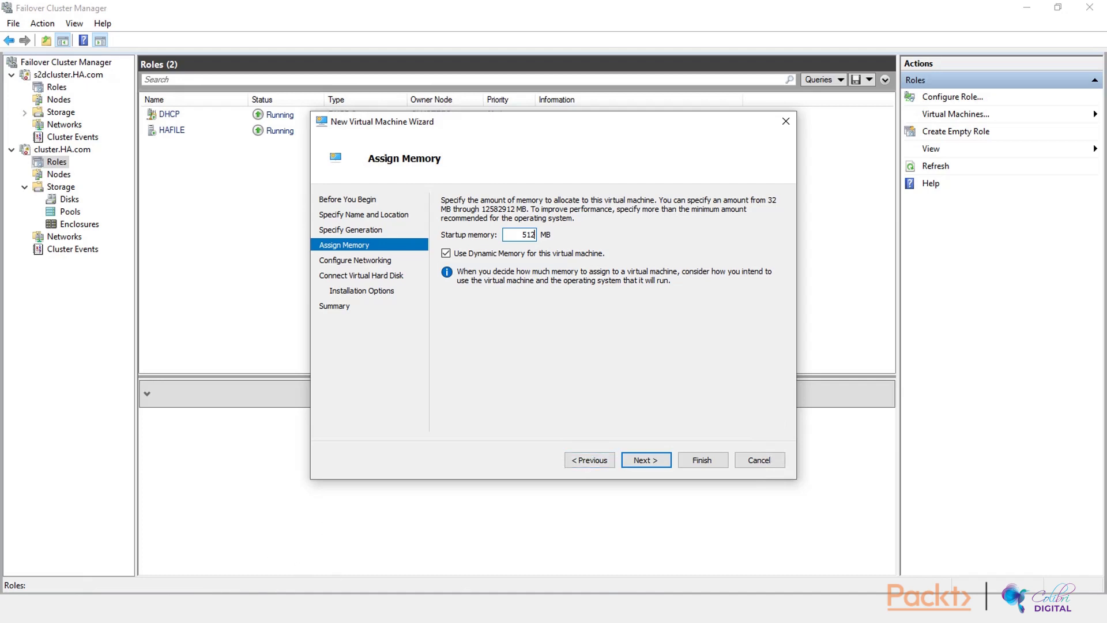
Step: Check how far the Production switch changes have been applied in the Virtual Switch Manager for CLUSTER1
left_click(254, 608)
left_click(300, 571)
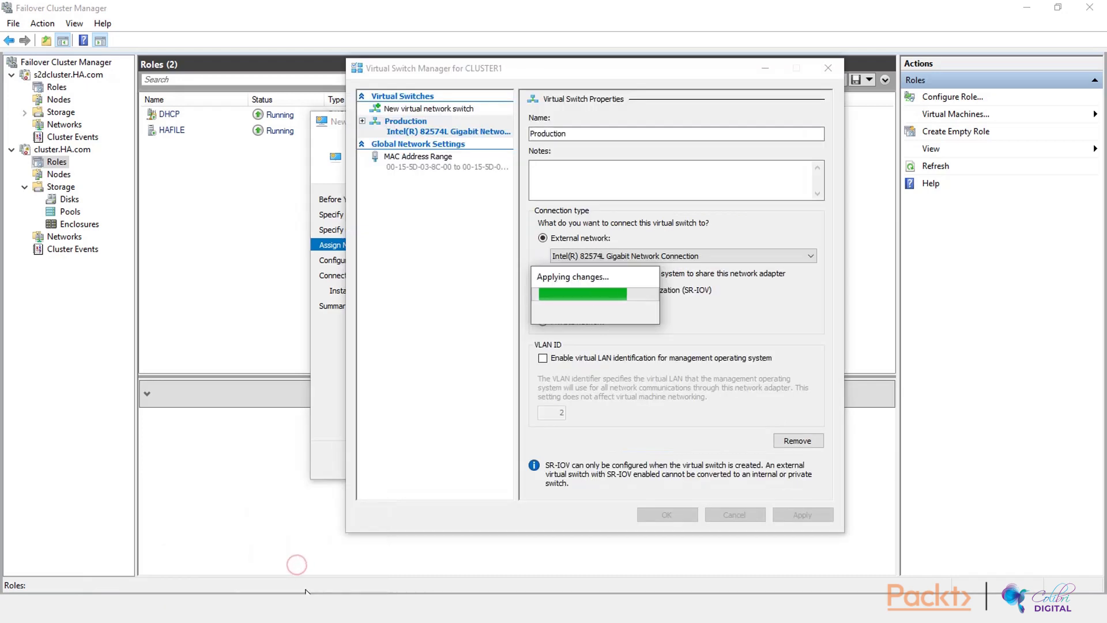
left_click(245, 609)
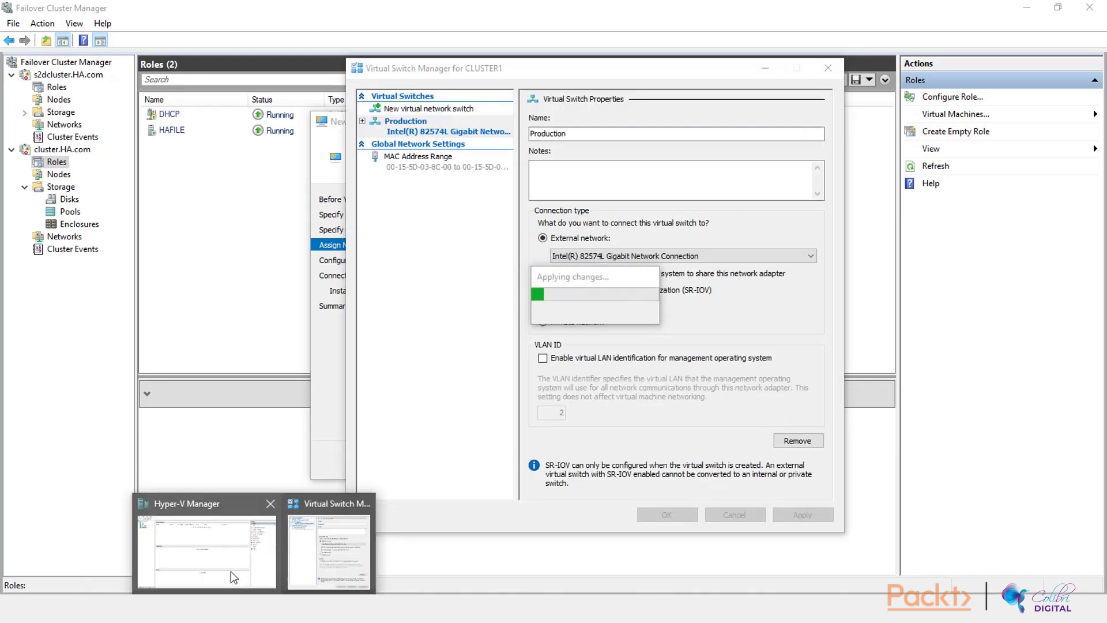
mouse_move(235, 556)
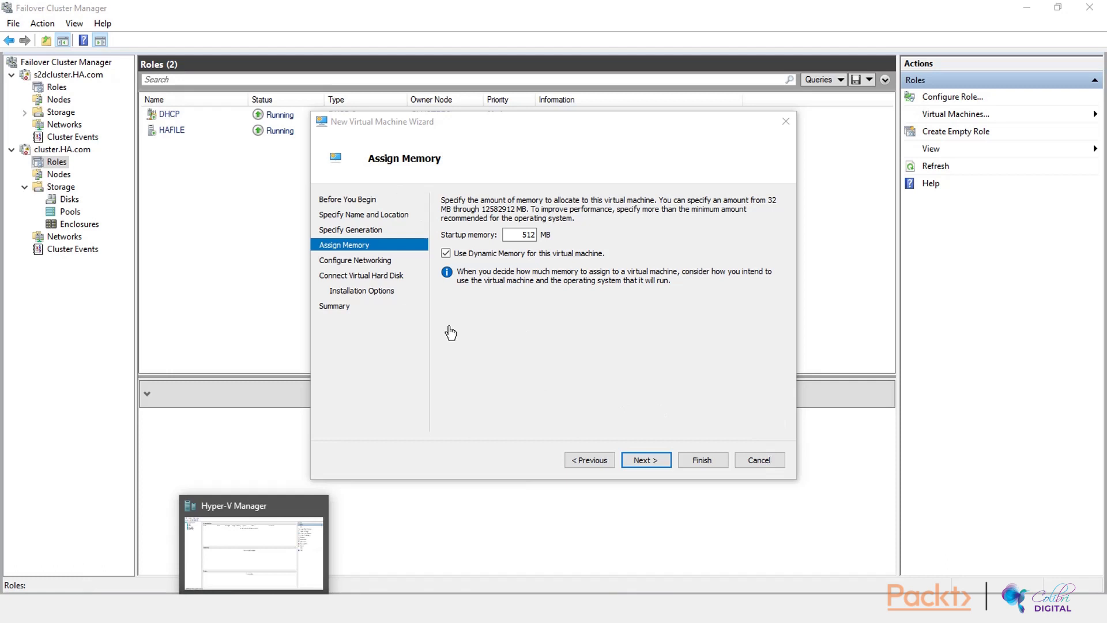
Step: Recheck the network connection choices in the New Virtual Machine Wizard, cancel the wizard, and return to Failover Cluster Manager
left_click(504, 312)
left_click(646, 460)
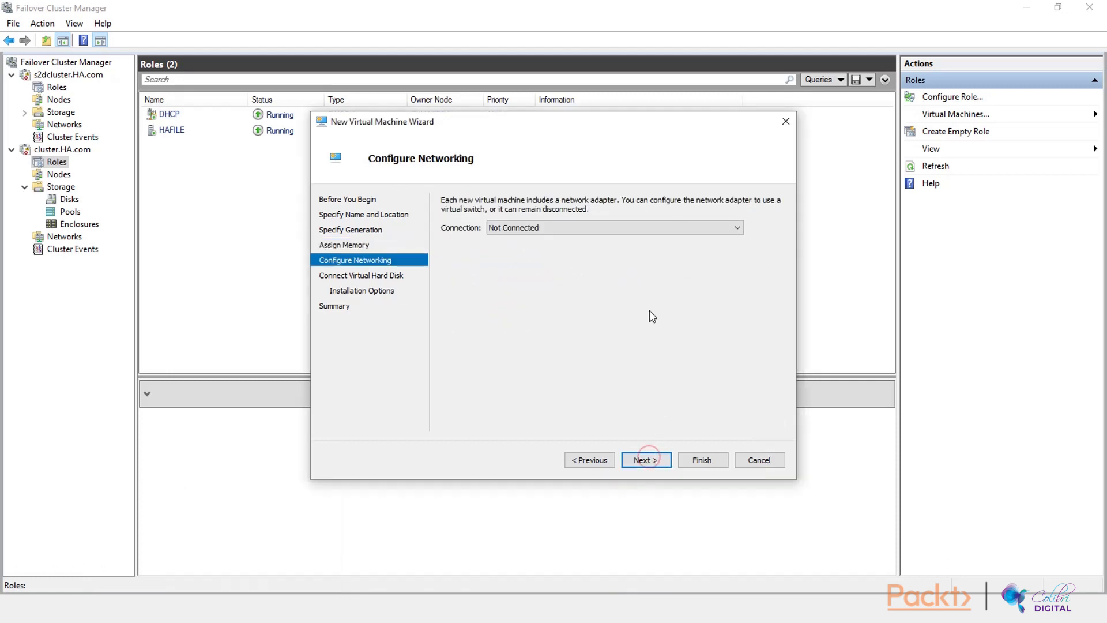
left_click(648, 229)
left_click(605, 281)
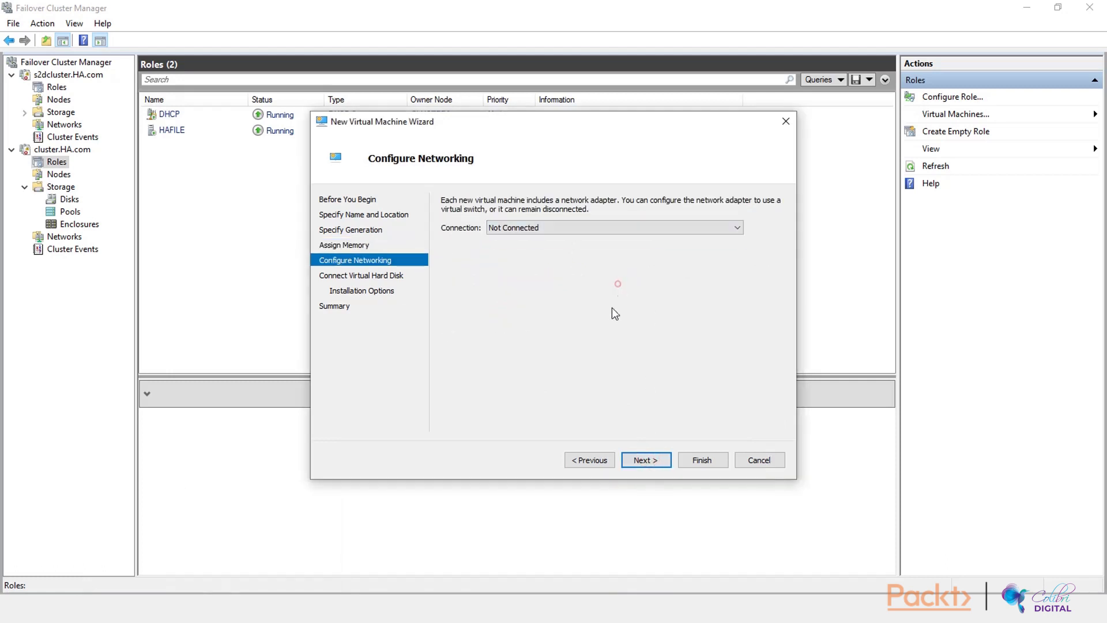
left_click(591, 460)
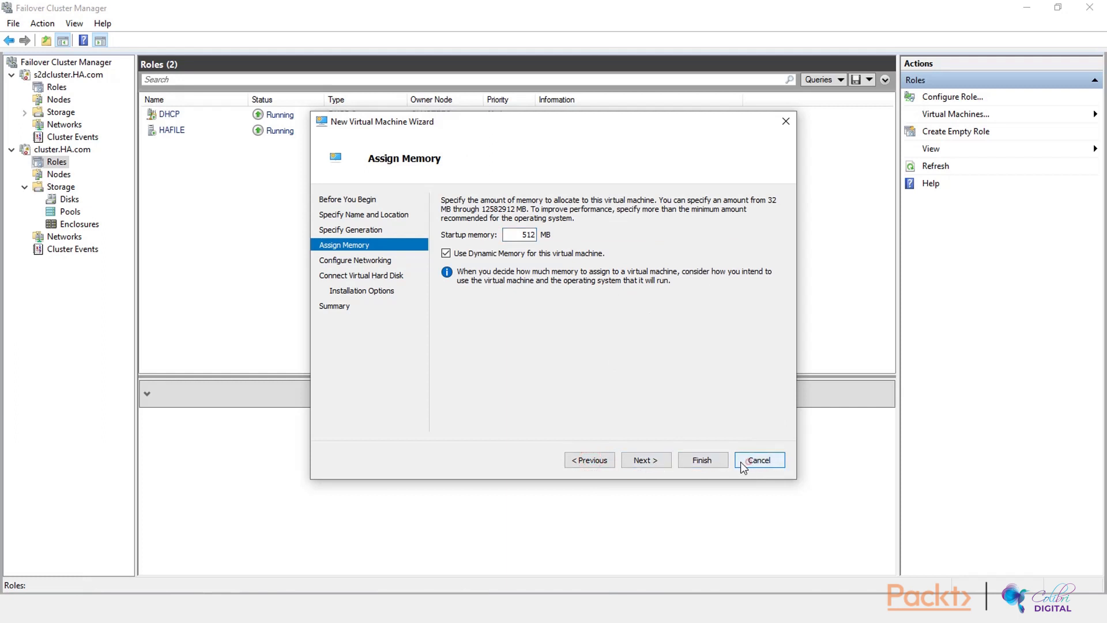
left_click(750, 461)
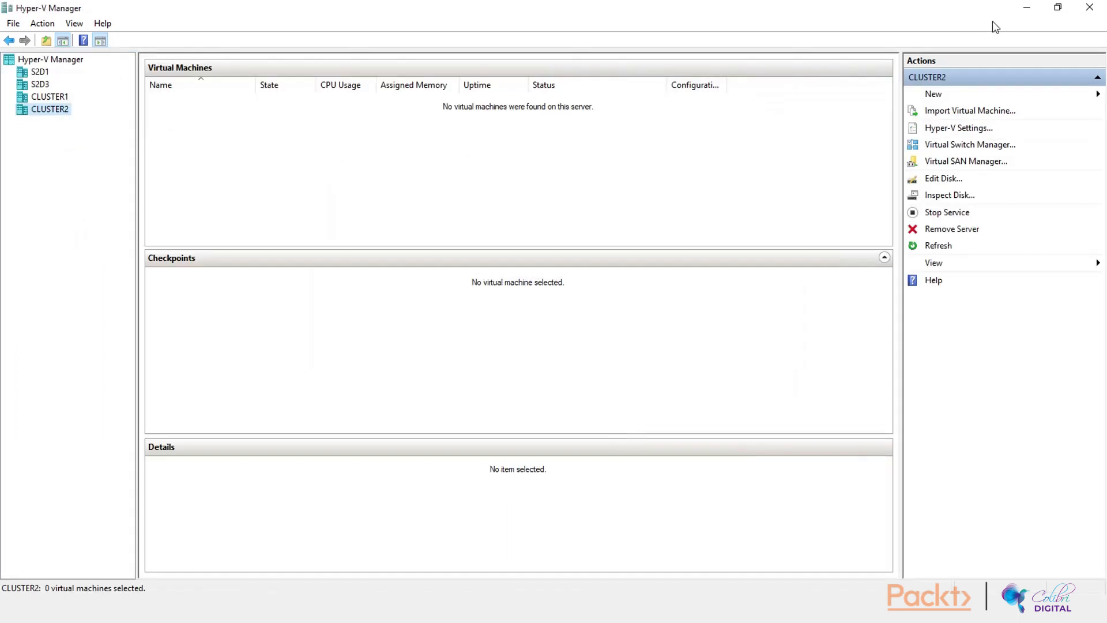
left_click(1027, 8)
right_click(59, 165)
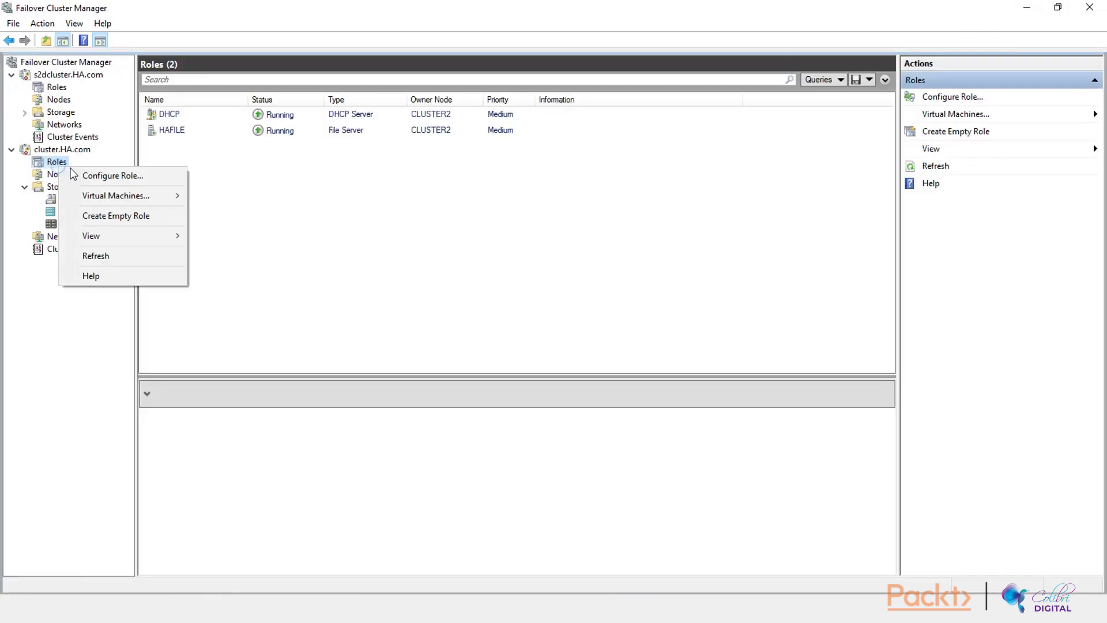
left_click(128, 175)
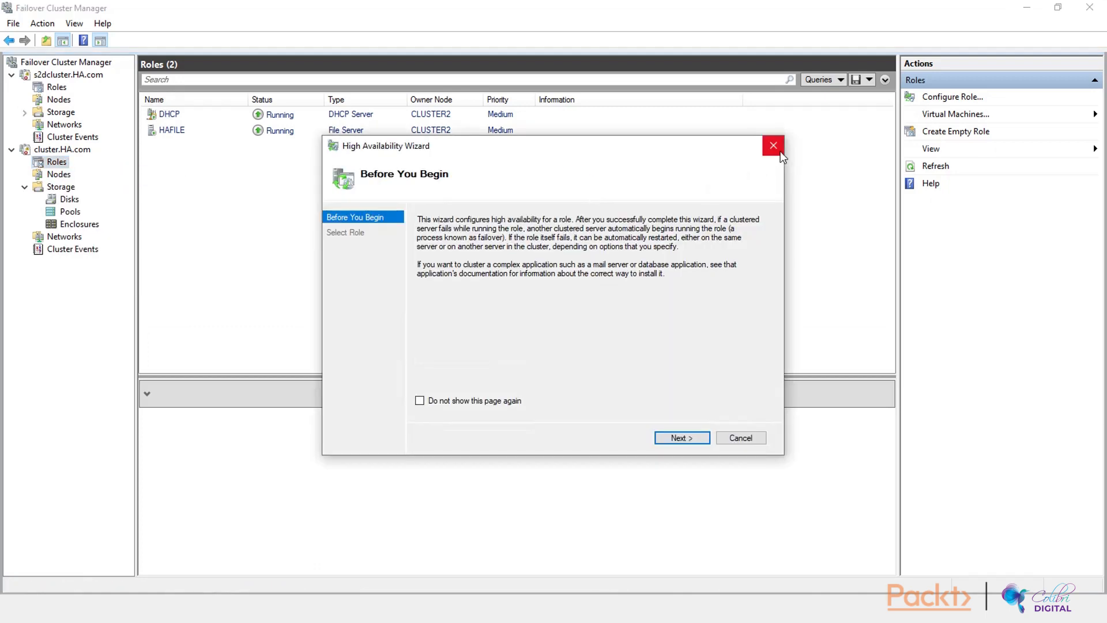
left_click(781, 152)
Step: Start a new virtual machine from the roles of cluster.HA.com with CLUSTER1 as the target node
right_click(57, 164)
mouse_move(124, 192)
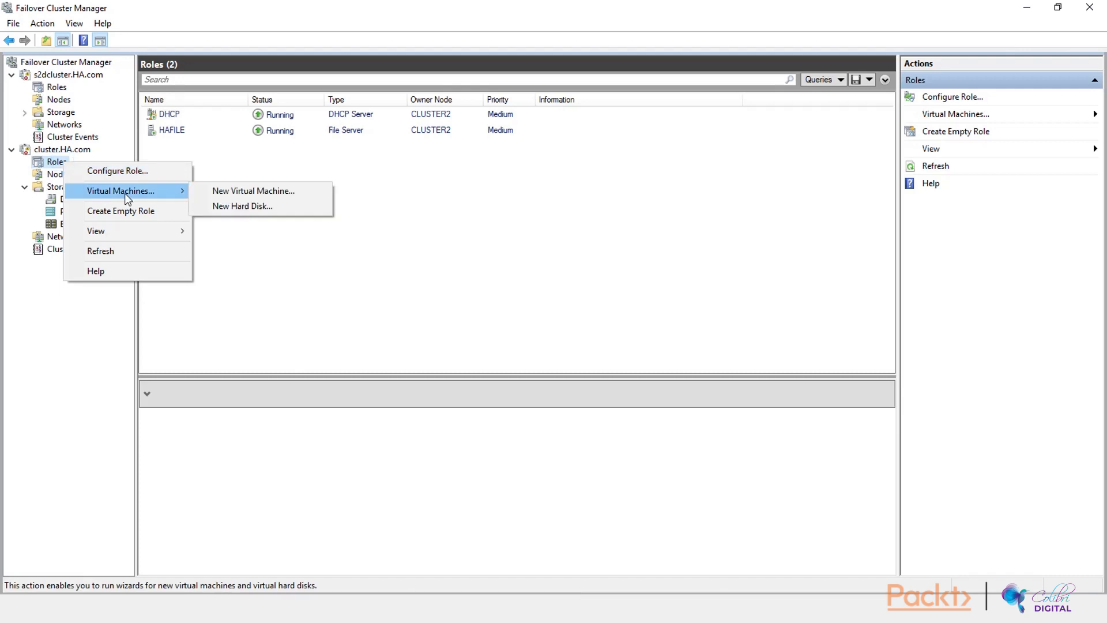
left_click(268, 194)
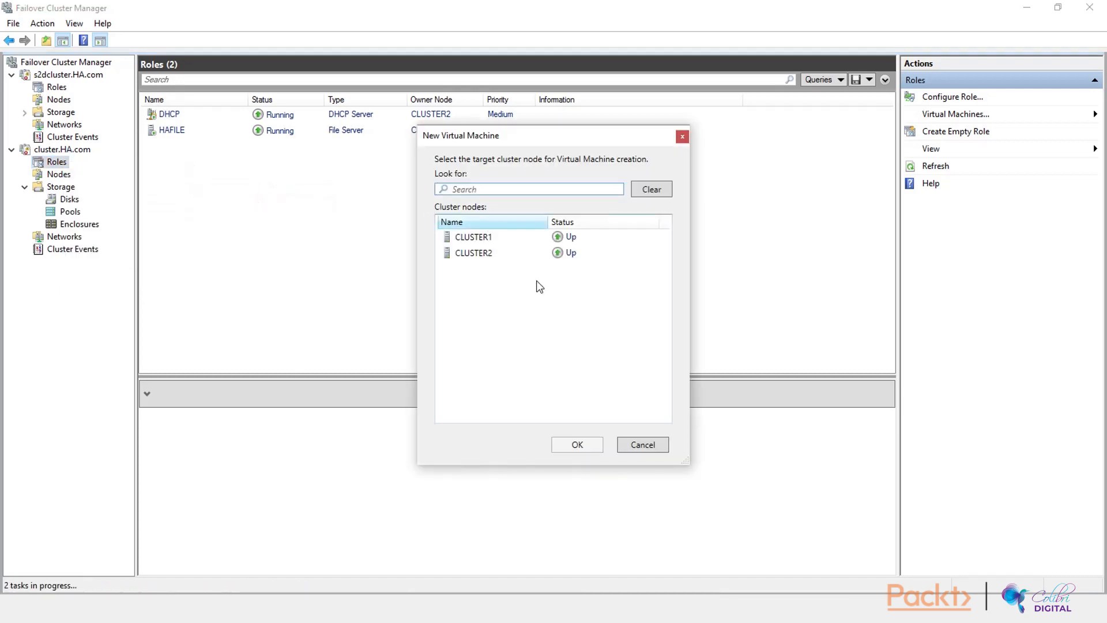
left_click(479, 237)
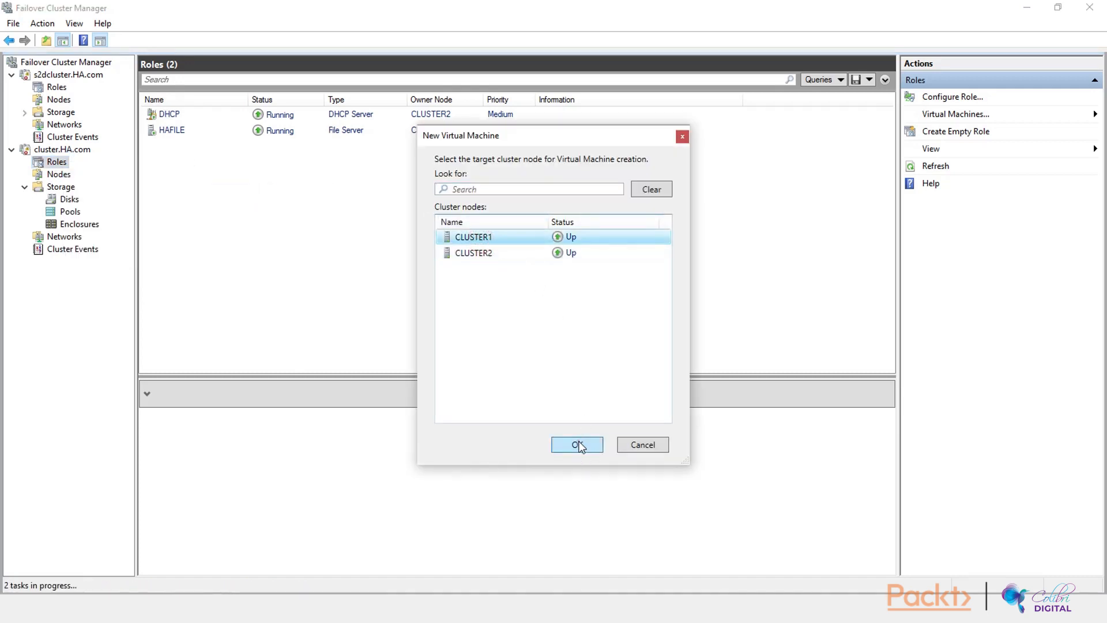
left_click(578, 446)
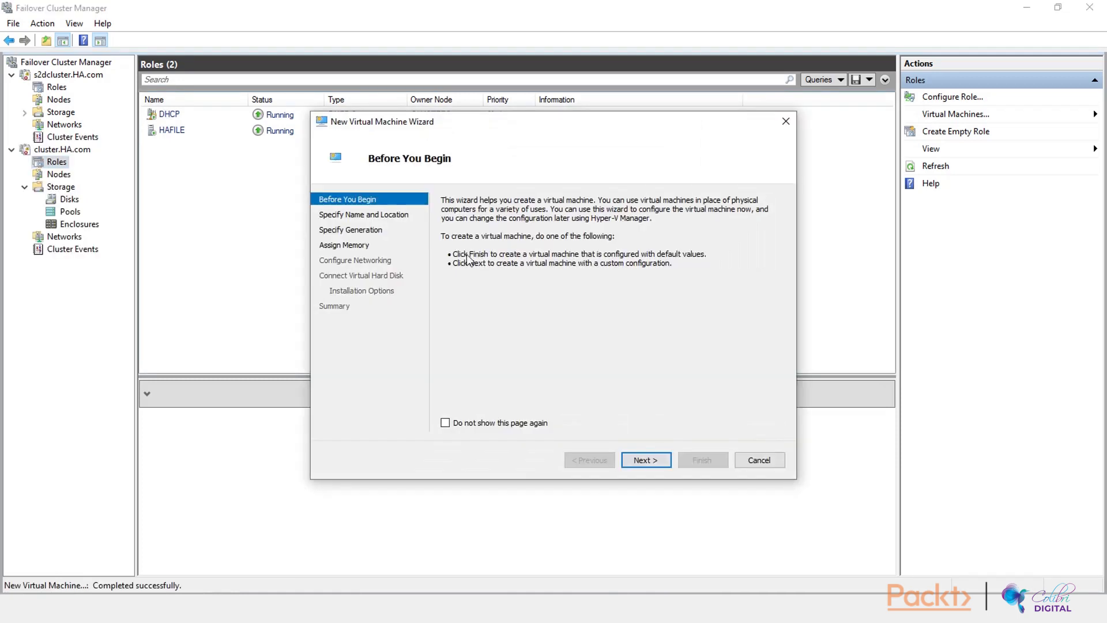
Step: Name the virtual machine vm2 and store it in the different location \\s2dsofs\myvmshare
left_click(630, 457)
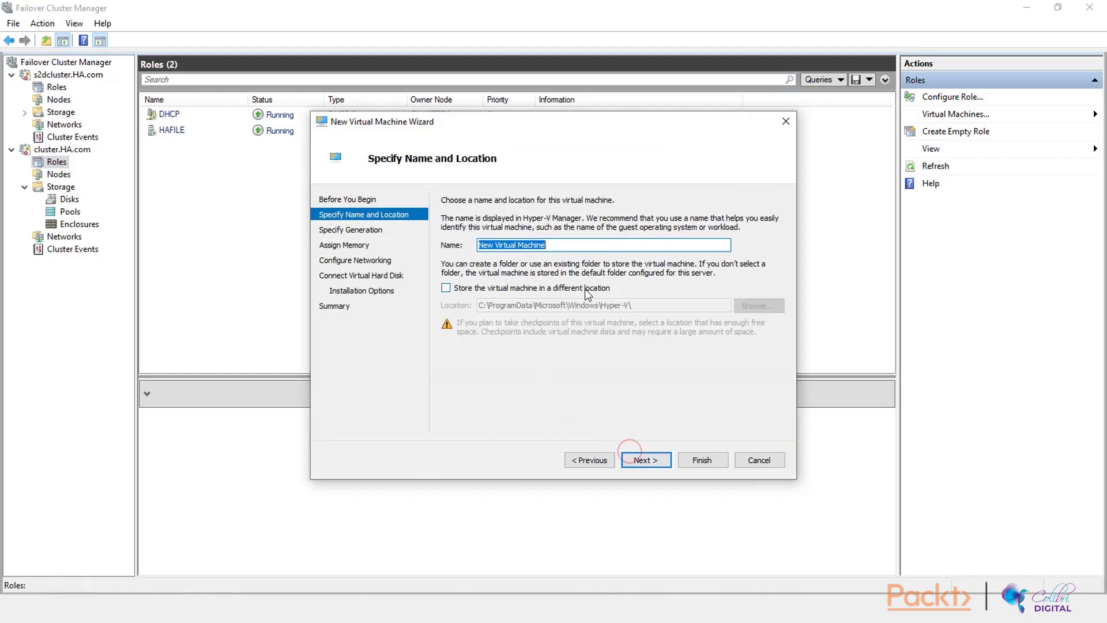
type("vm2")
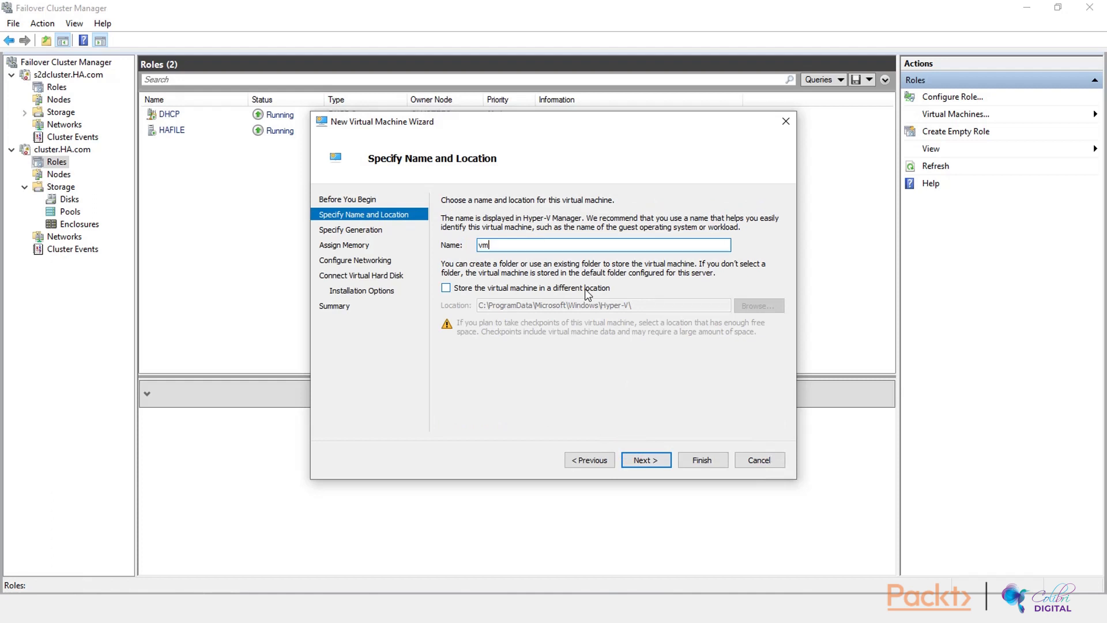
left_click(500, 289)
left_click_drag(630, 305, 378, 306)
type("\\\\s2dsofo")
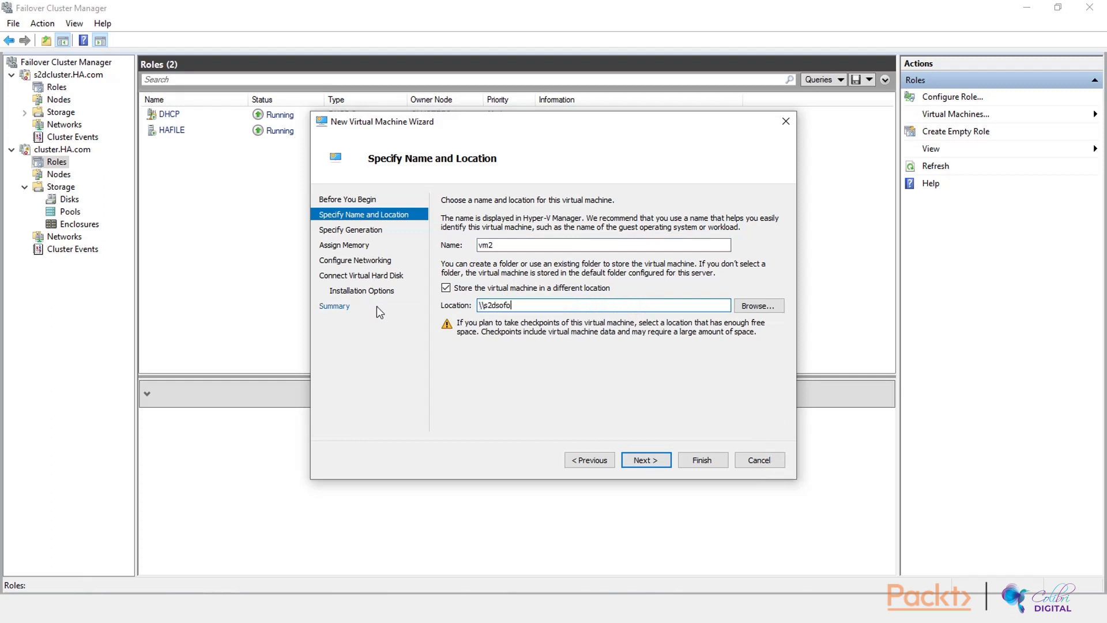
key("BackSpace")
type("sofs\\myvmshare")
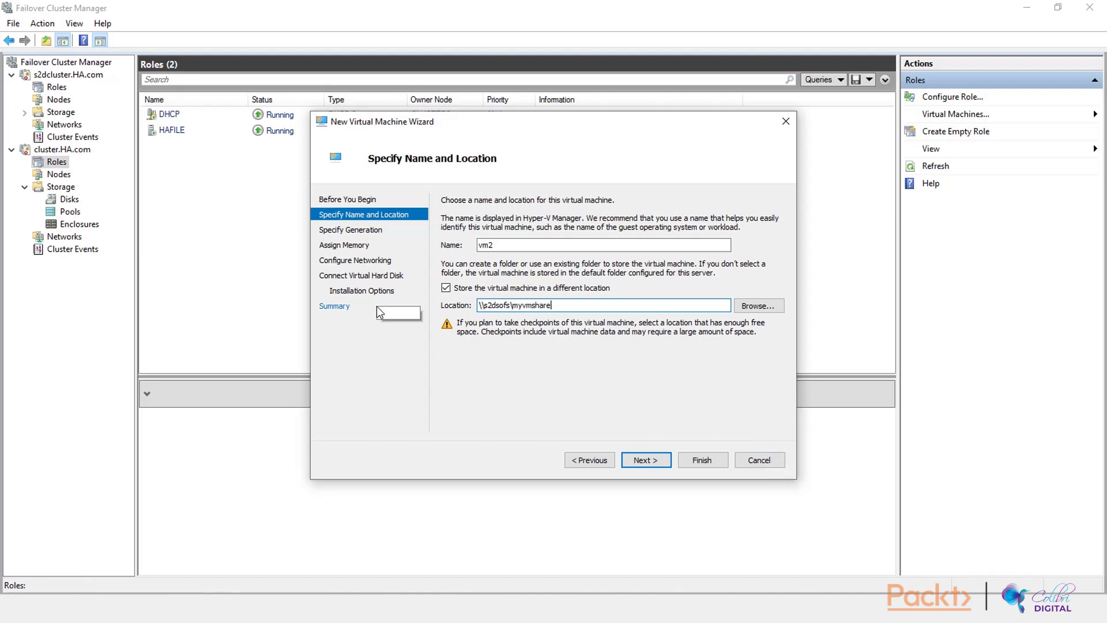
left_click(652, 459)
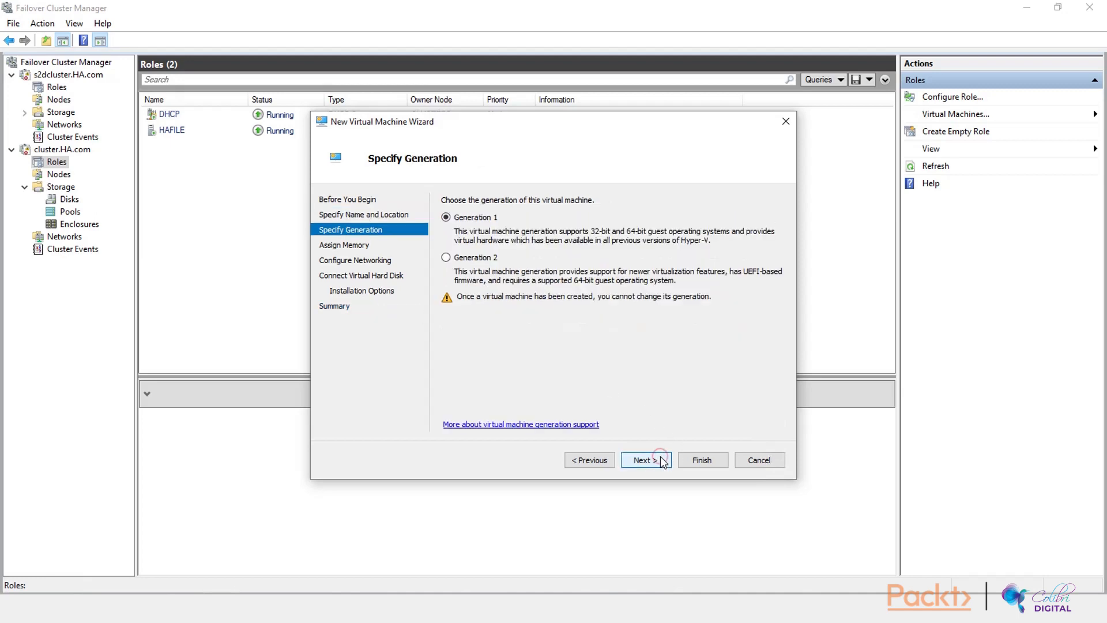
Step: Choose Generation 2 for vm2 and set its startup memory to 512 MB
left_click(463, 257)
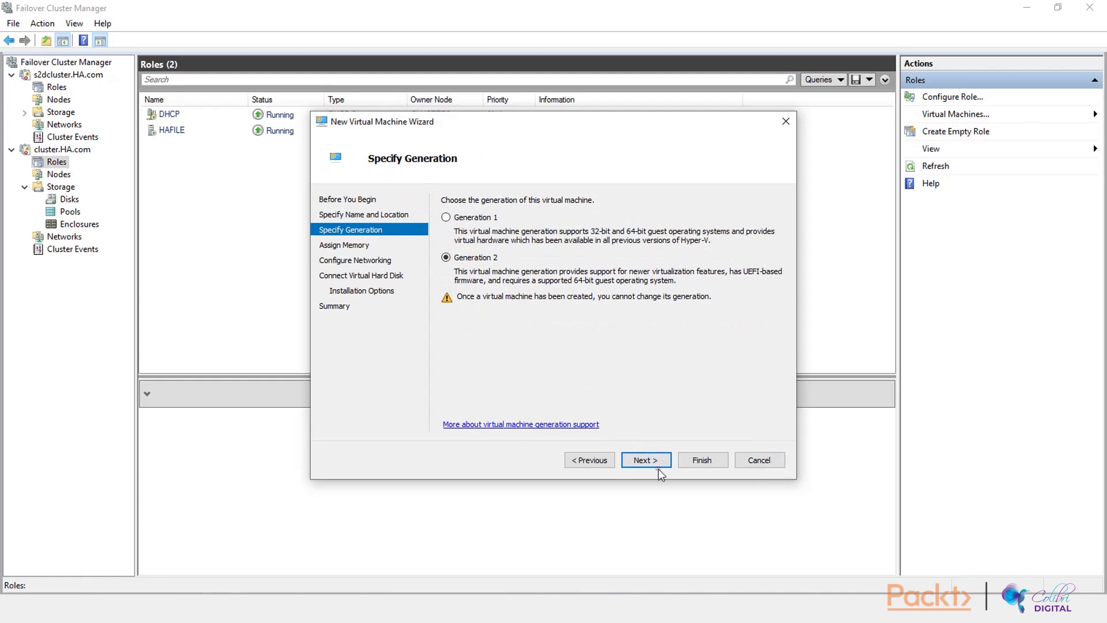
left_click(655, 466)
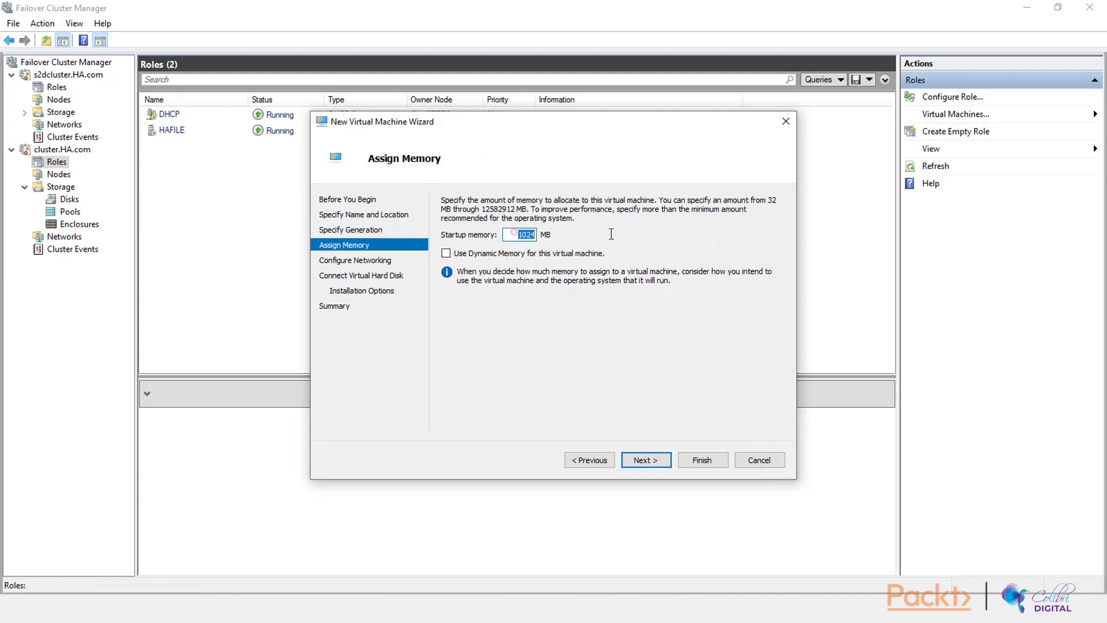
type("512")
left_click(663, 462)
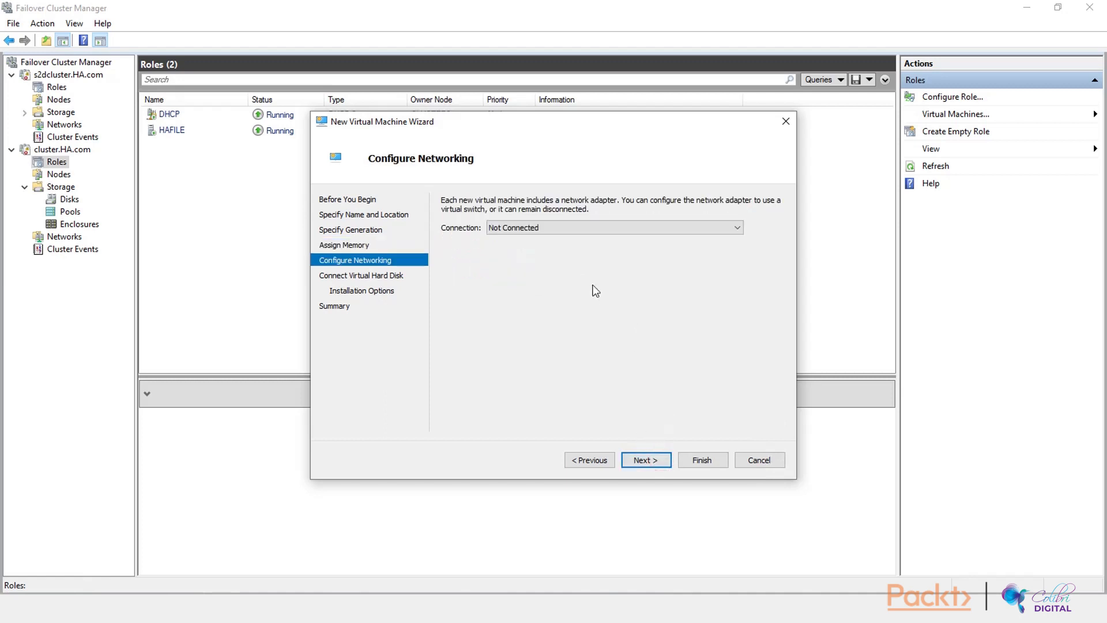
Step: Connect the network adapter of vm2 to the Production virtual switch and continue to the virtual hard disk settings
left_click(584, 231)
left_click(557, 250)
left_click(649, 460)
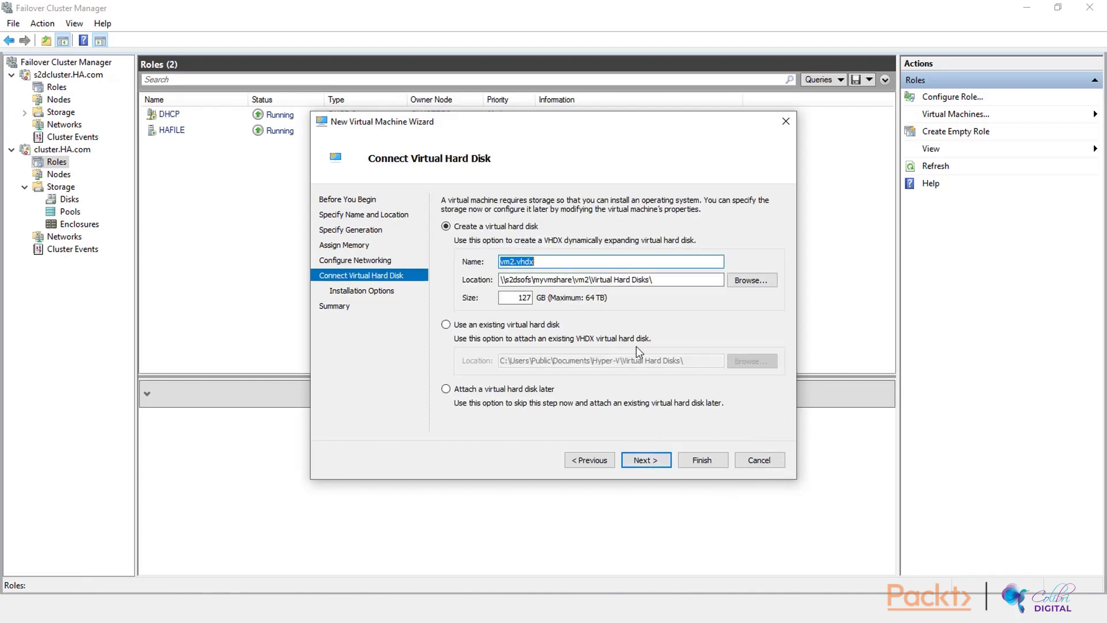
Step: Create the virtual hard disk vm2.vhdx in \\s2dsofs\myvmshare\vm2\Virtual Hard Disks\ and keep the option Install an operating system later
double_click(514, 298)
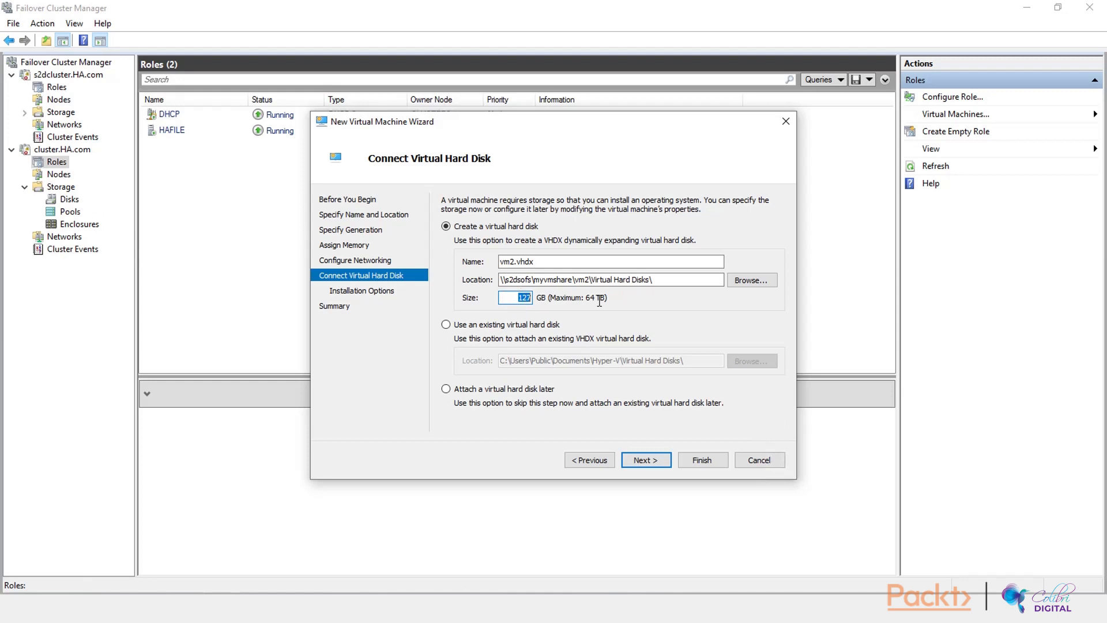
left_click(643, 461)
left_click(643, 461)
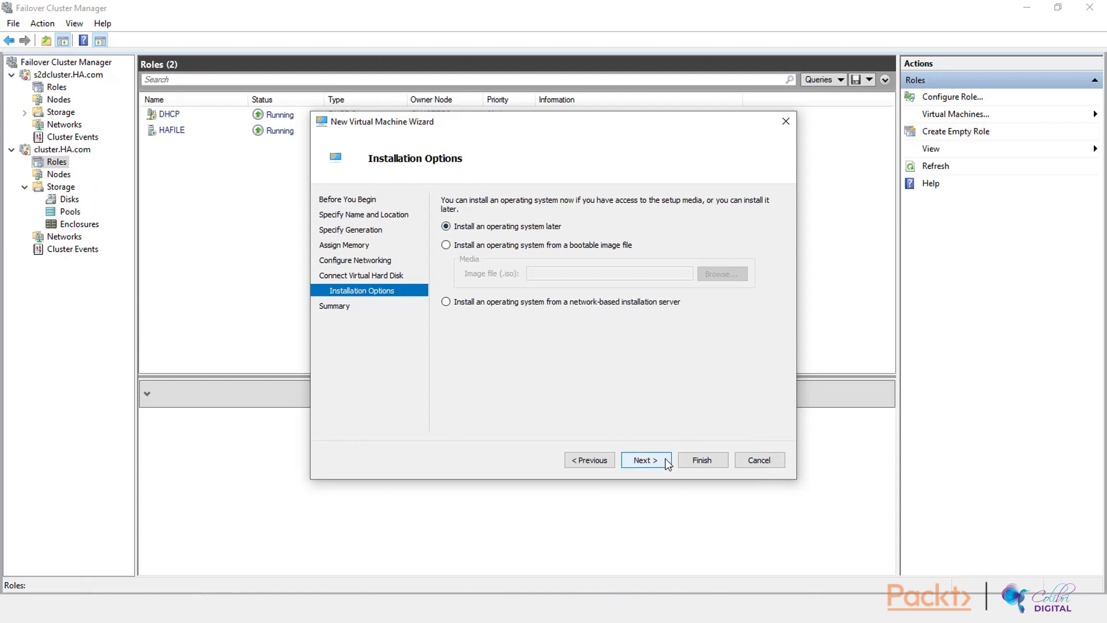
left_click(646, 460)
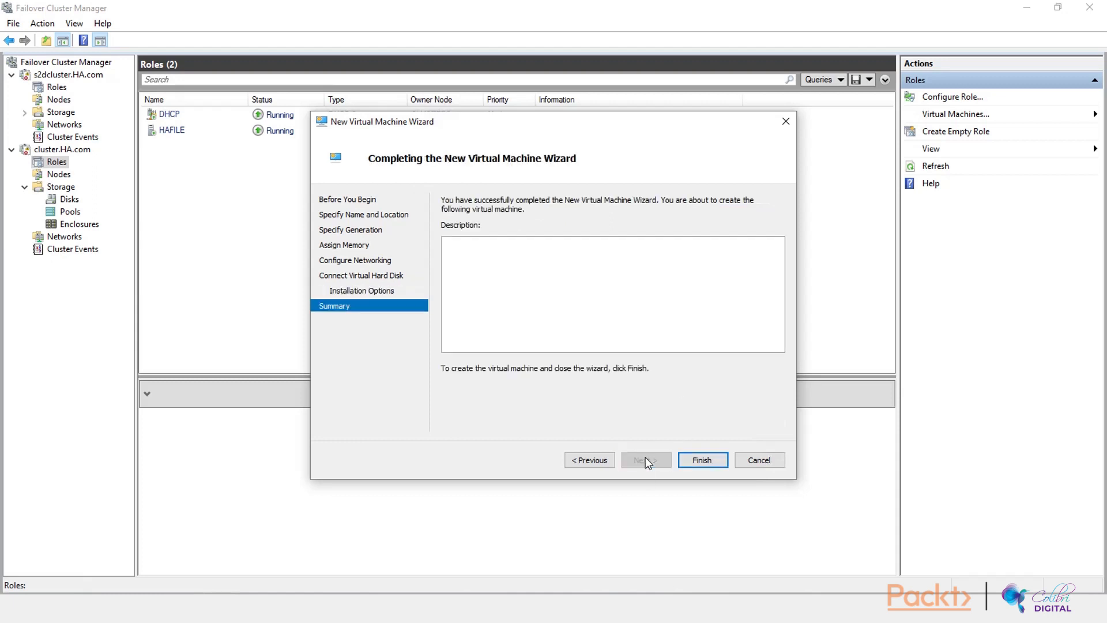
Step: Complete the creation of vm2 and close the high availability summary
left_click(697, 461)
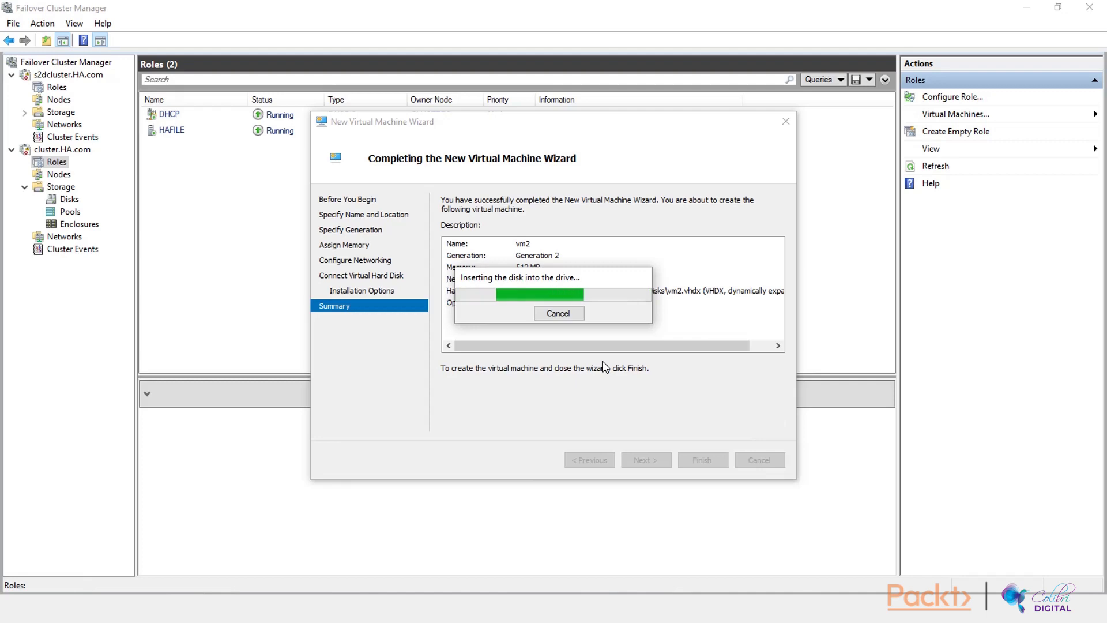
key("alt+Tab")
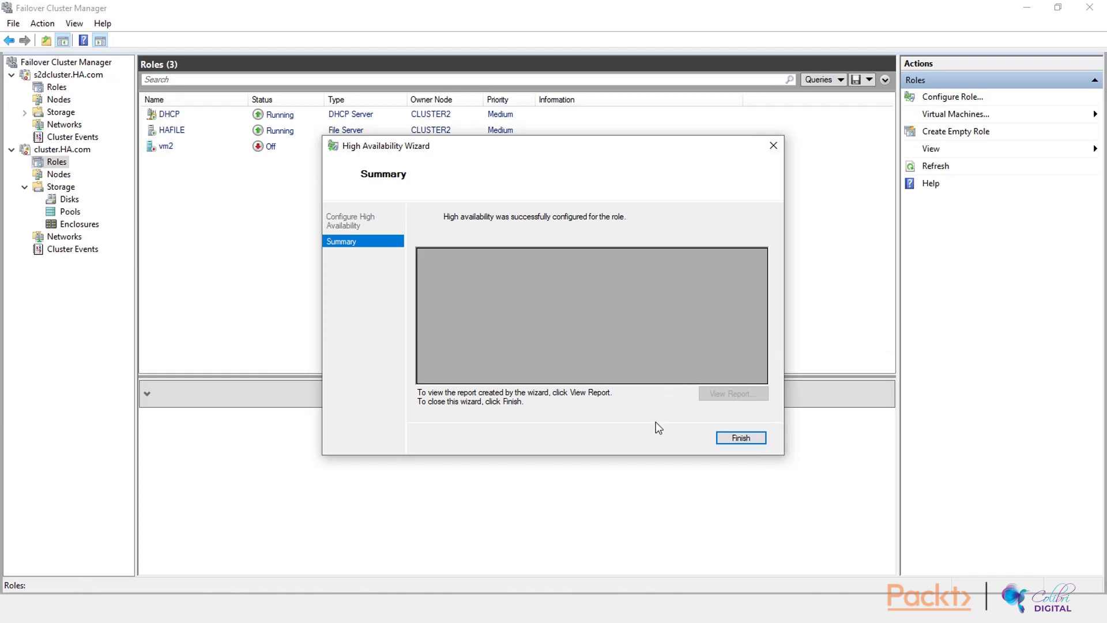
left_click(740, 440)
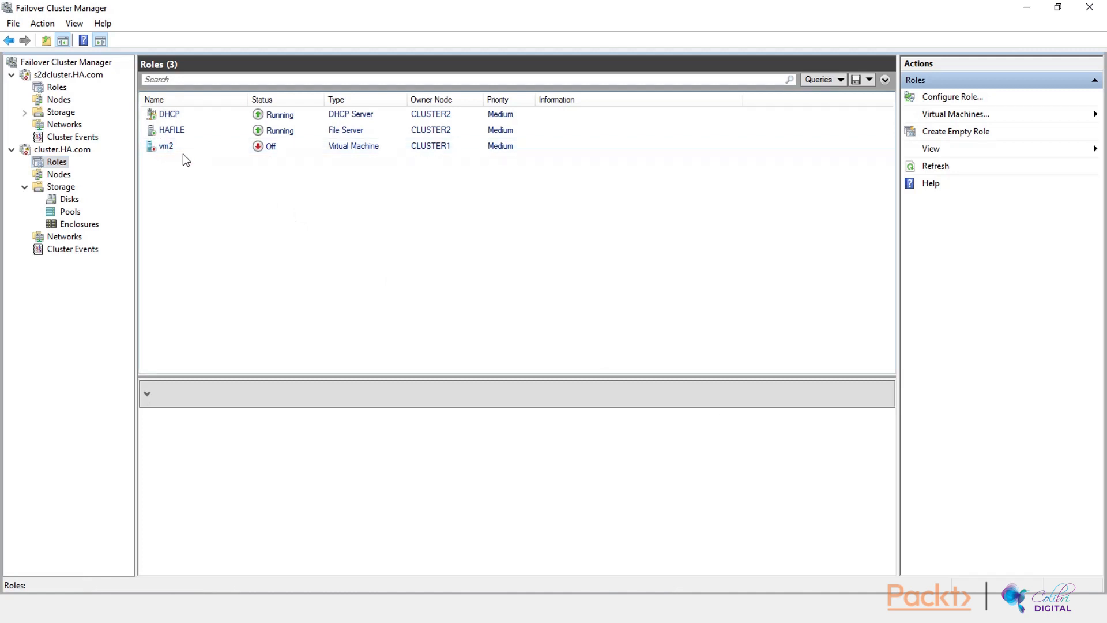
Step: Start the virtual machine vm2 from the roles of cluster.HA.com
left_click(318, 149)
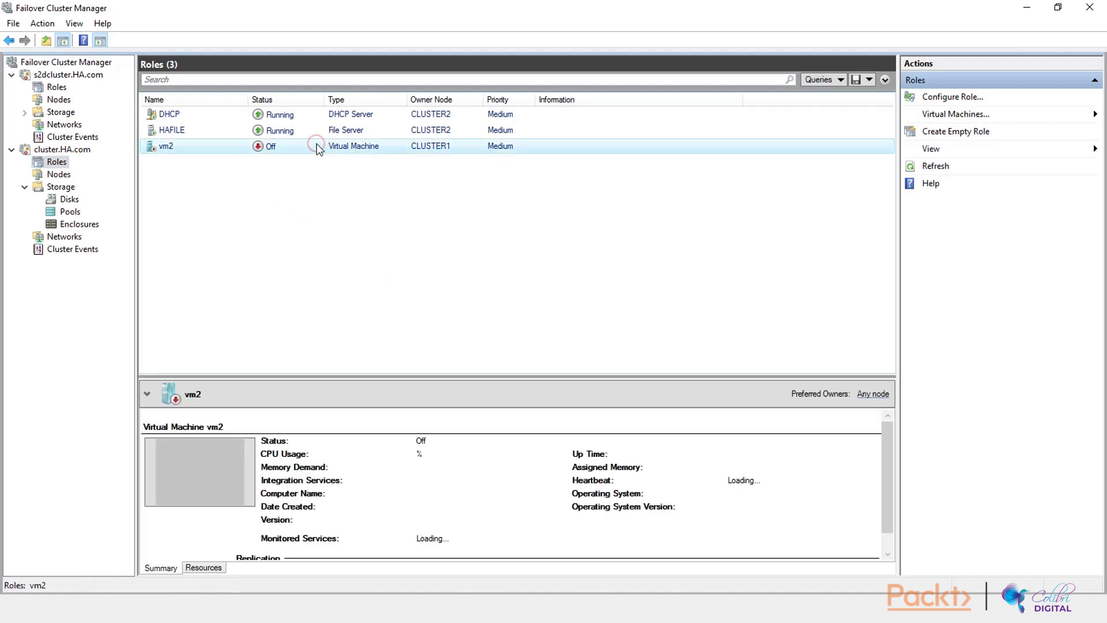
right_click(230, 149)
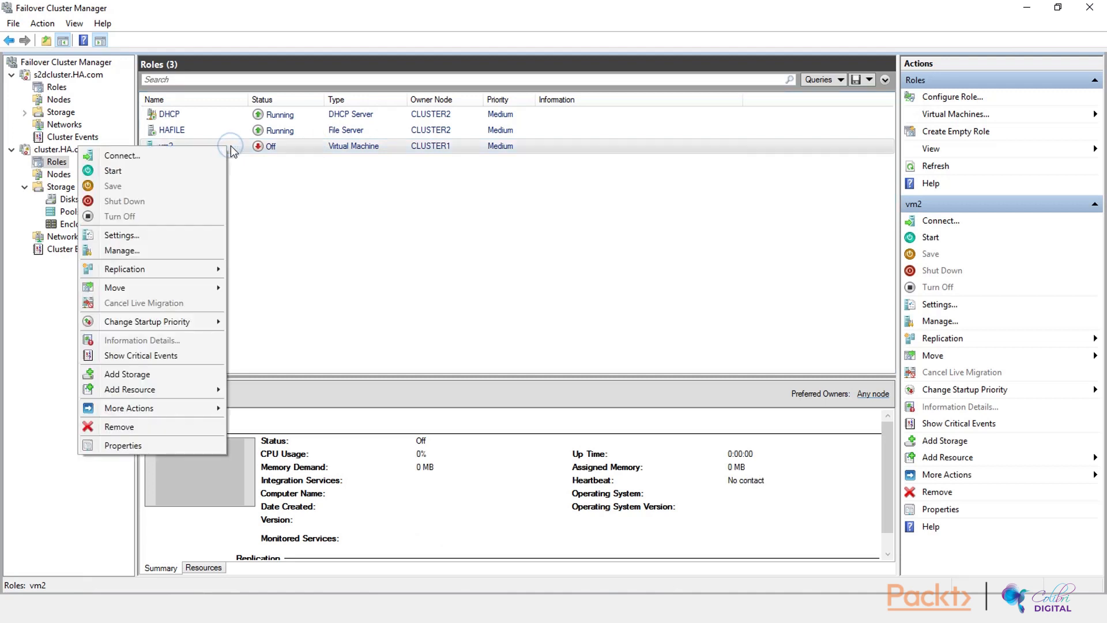
left_click(141, 170)
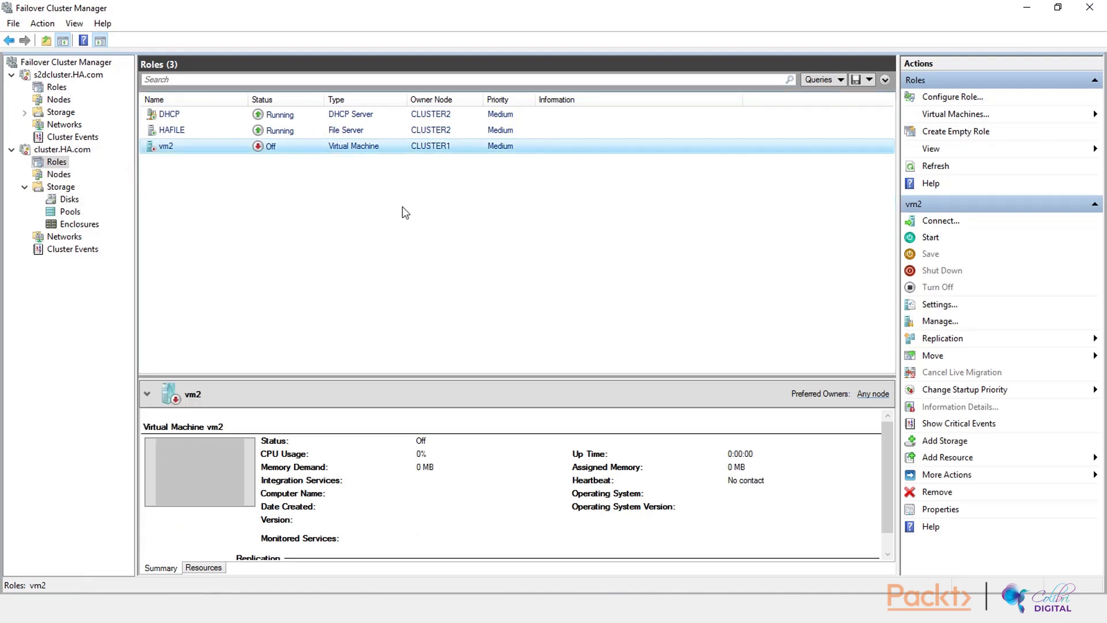